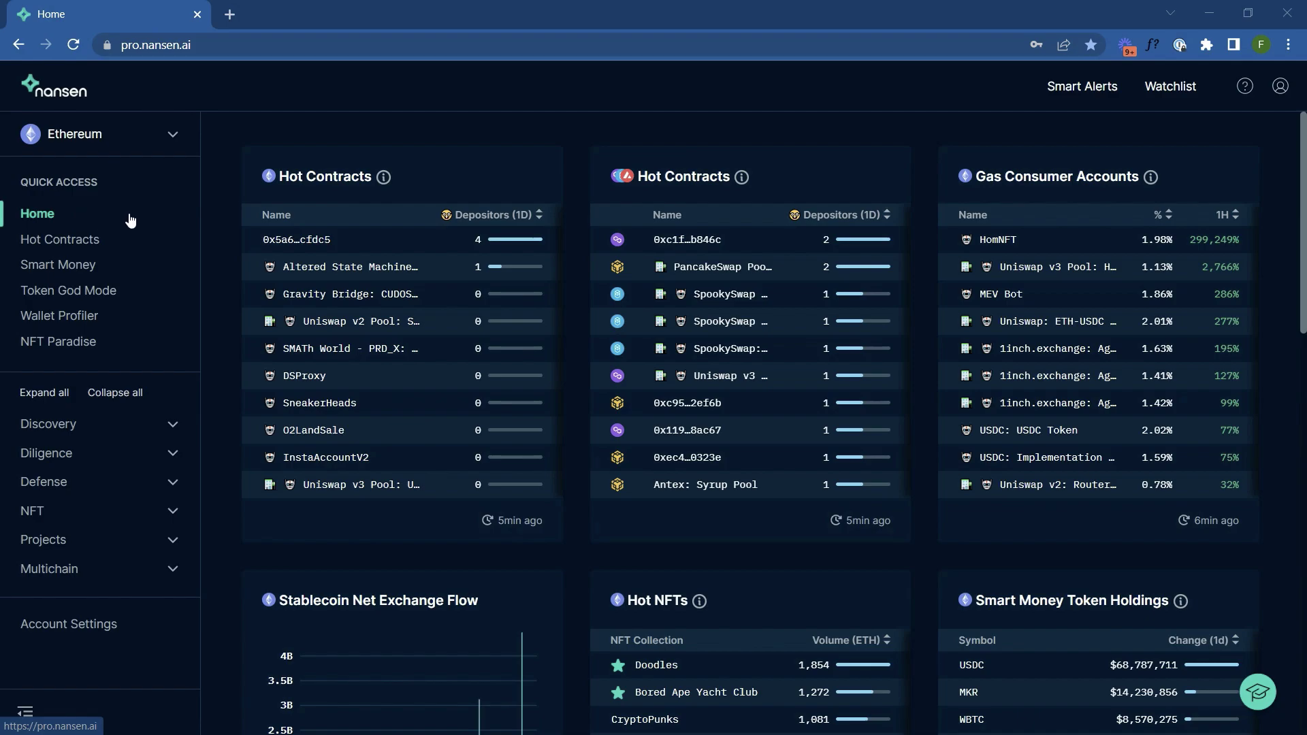
scroll(575, 327, "down", 5)
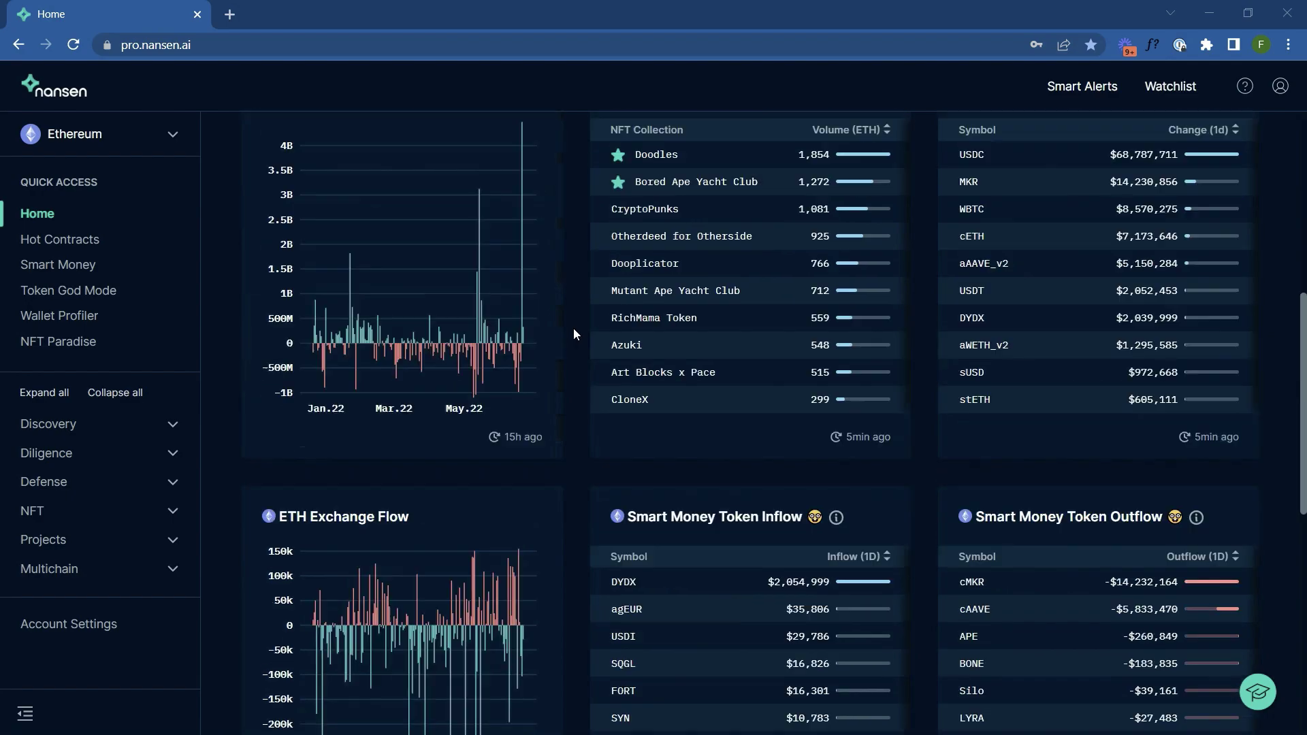
scroll(571, 331, "down", 2)
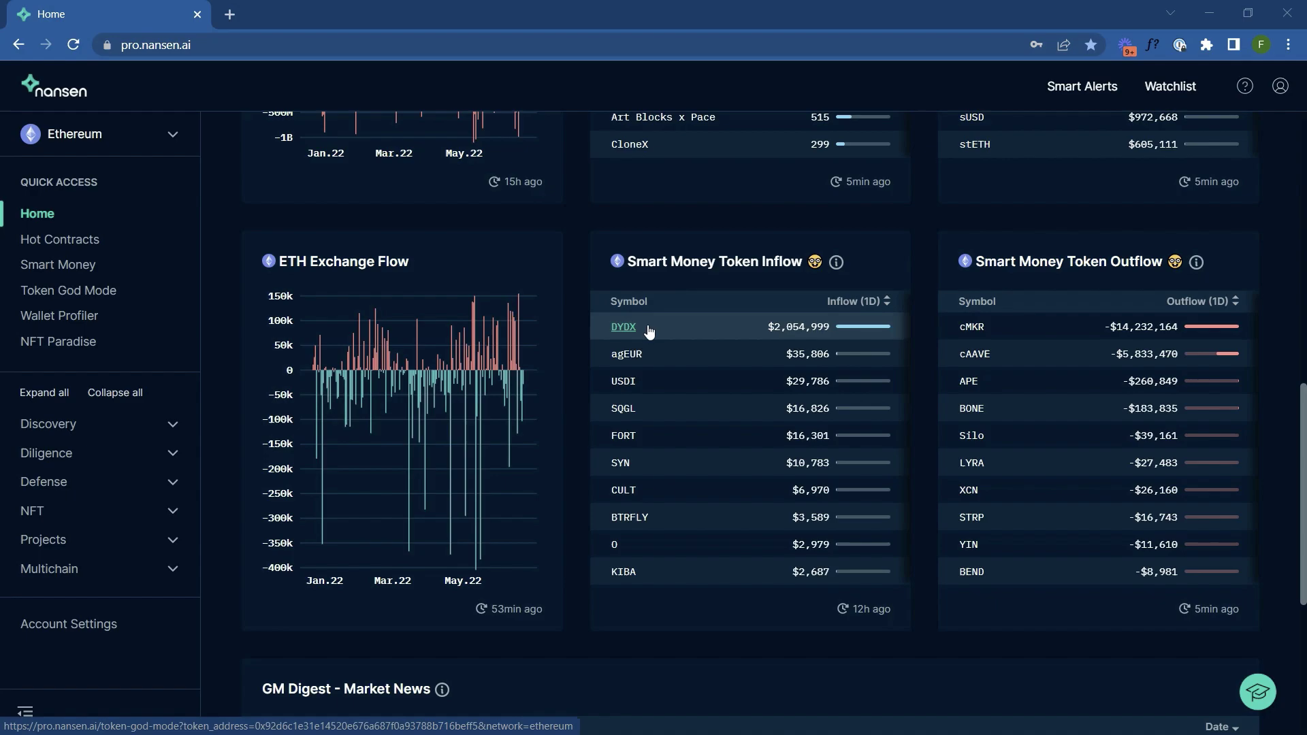
Step: Bring up the token actions menu for DYDX in the Smart Money Token Inflow list
left_click(648, 331)
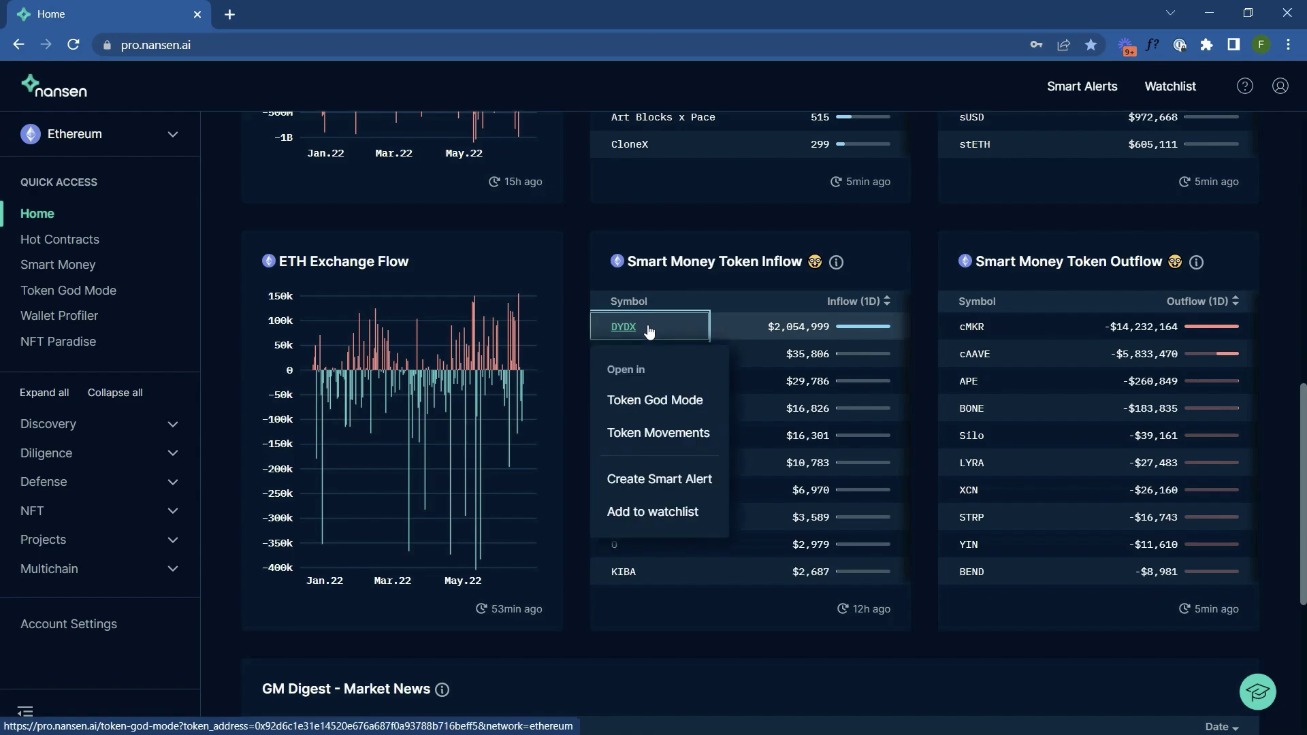
Step: Create a DYDX Token Transfer alert draft with $10,000,000 minimum USD value, then return to Home
left_click(646, 480)
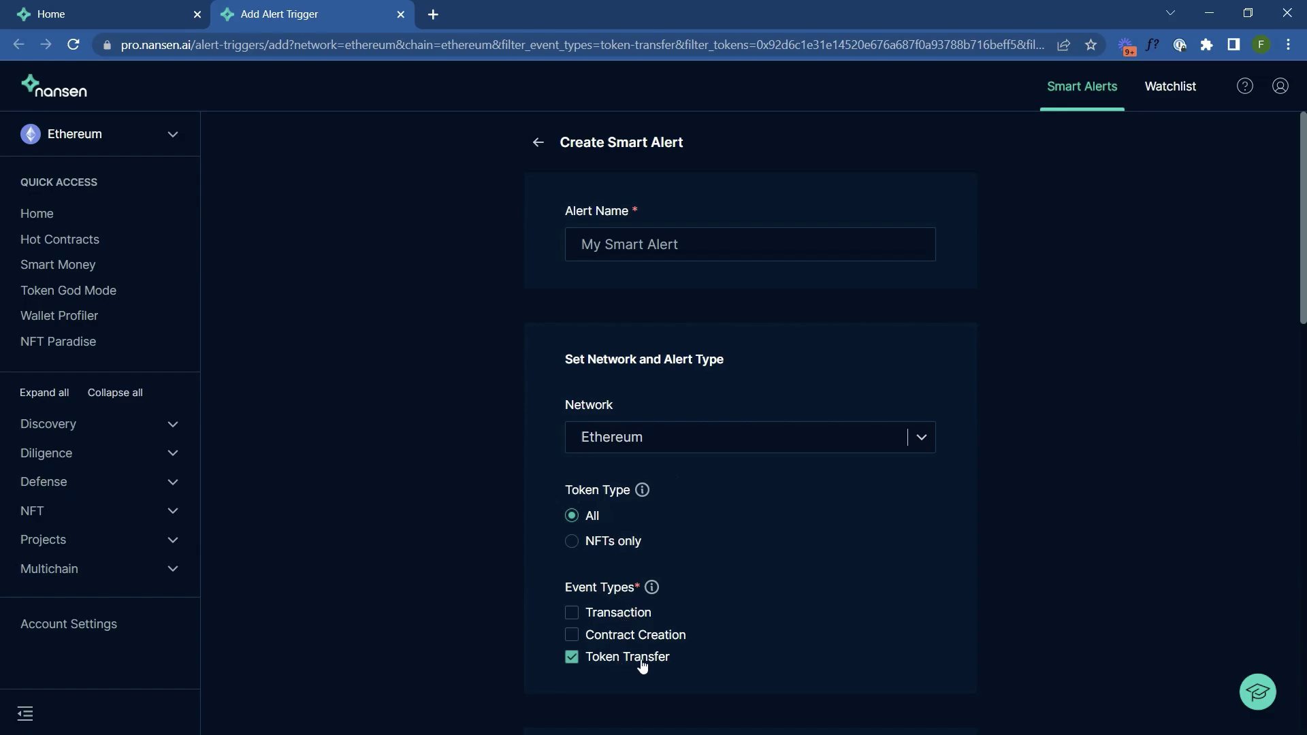
scroll(643, 665, "down", 3)
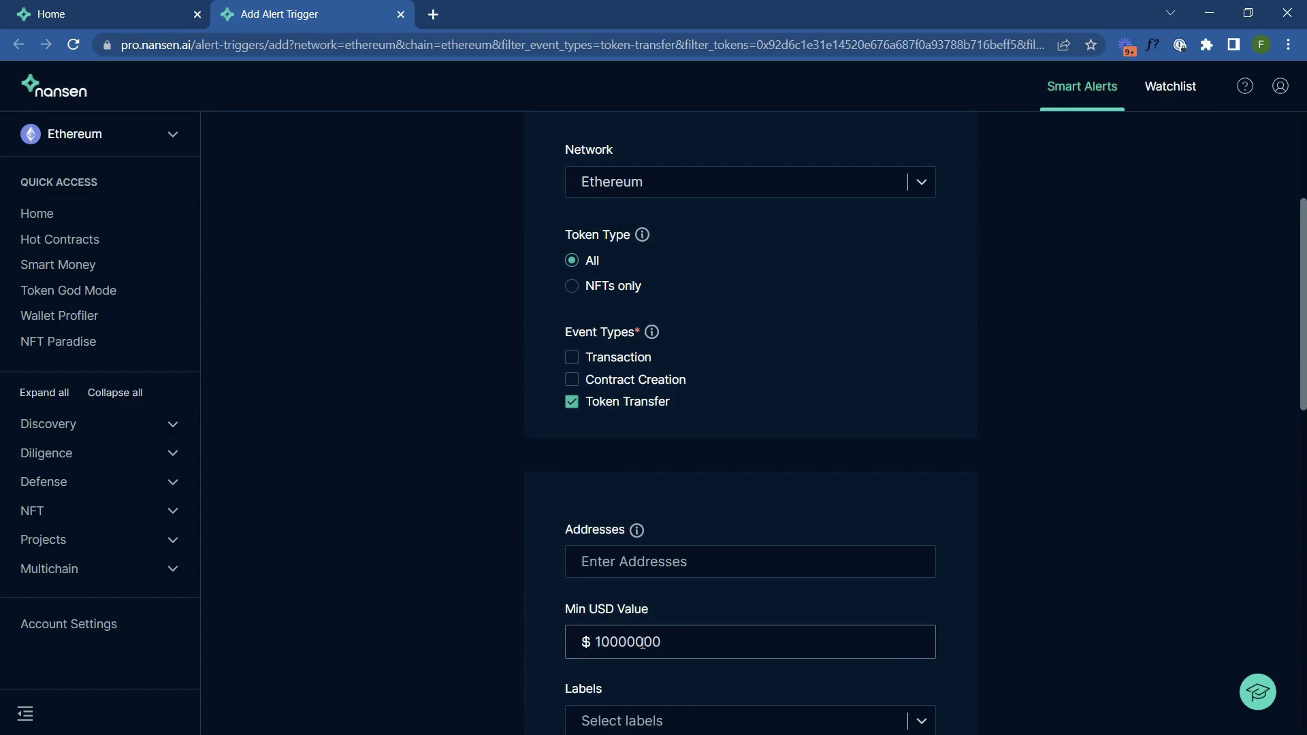
scroll(702, 639, "down", 3)
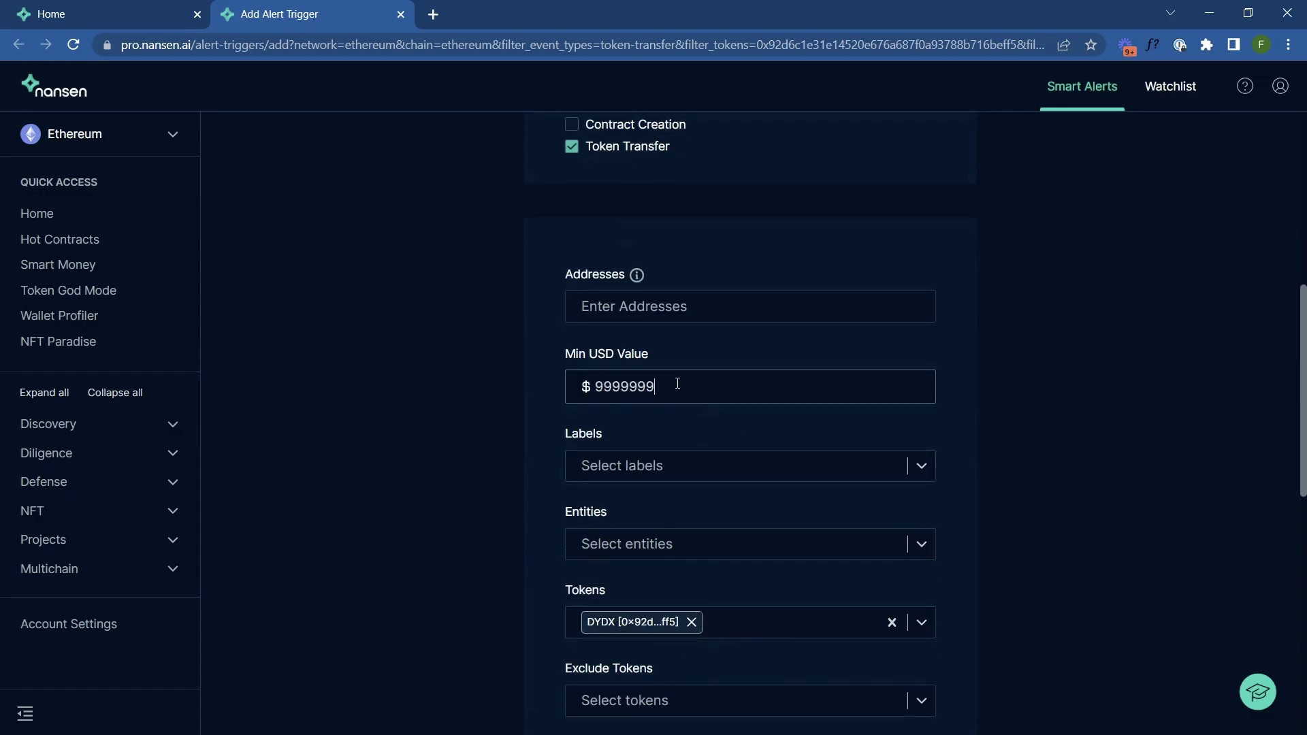
scroll(677, 384, "up", 1)
left_click(509, 403)
left_click(103, 13)
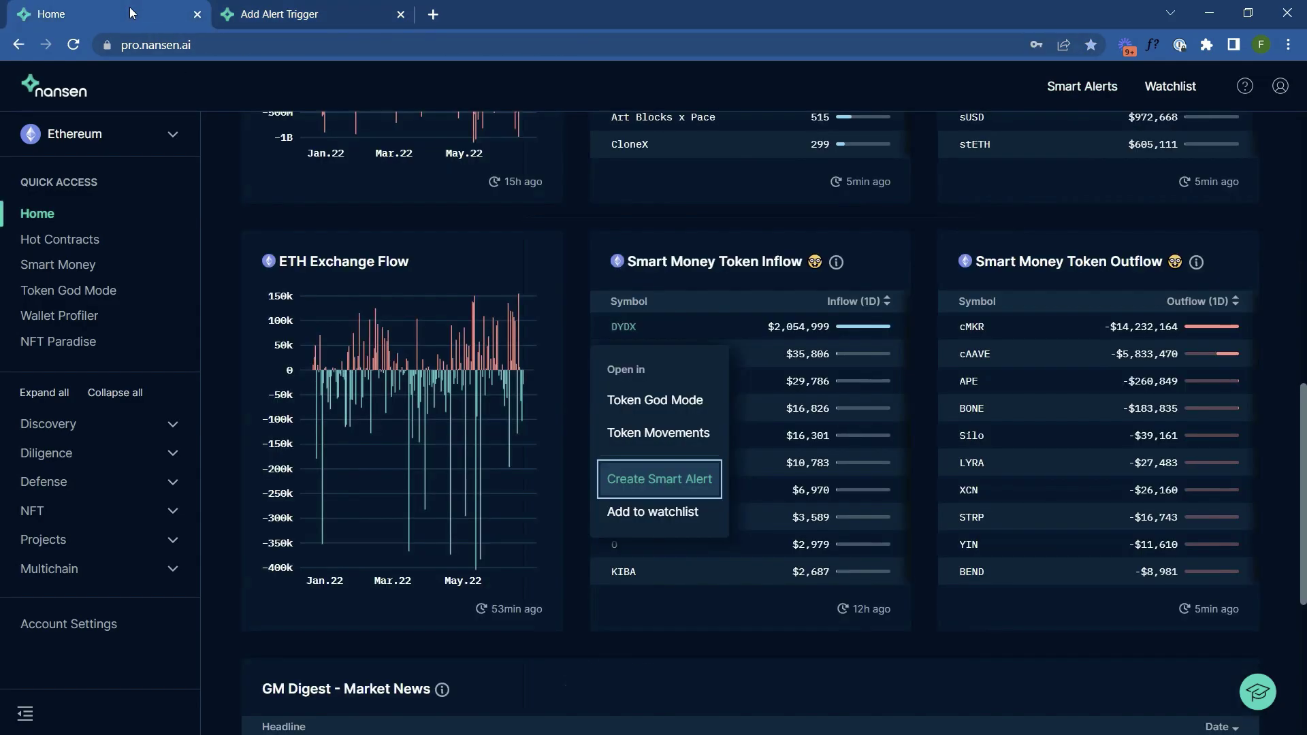
left_click(538, 320)
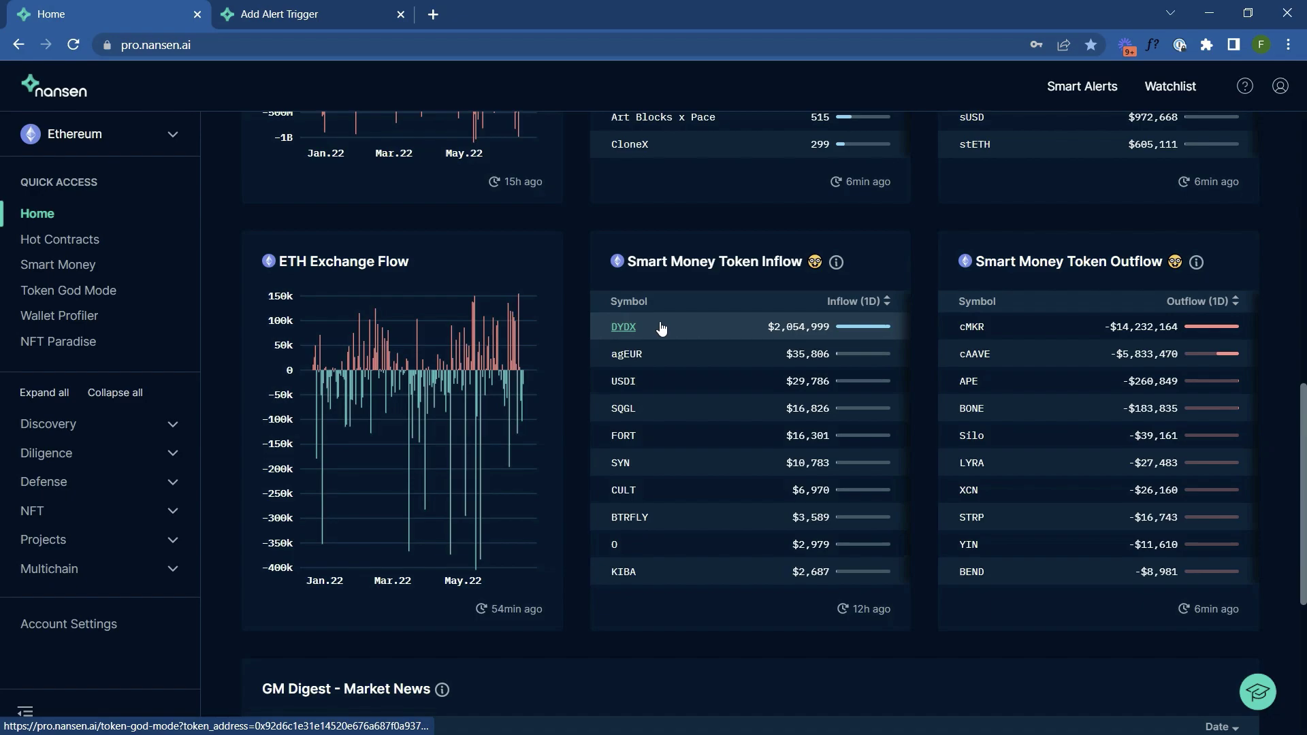
Step: Drop the DYDX token filter, add the Smart Money label, and lower Min USD Value to $1,000,000
left_click(303, 21)
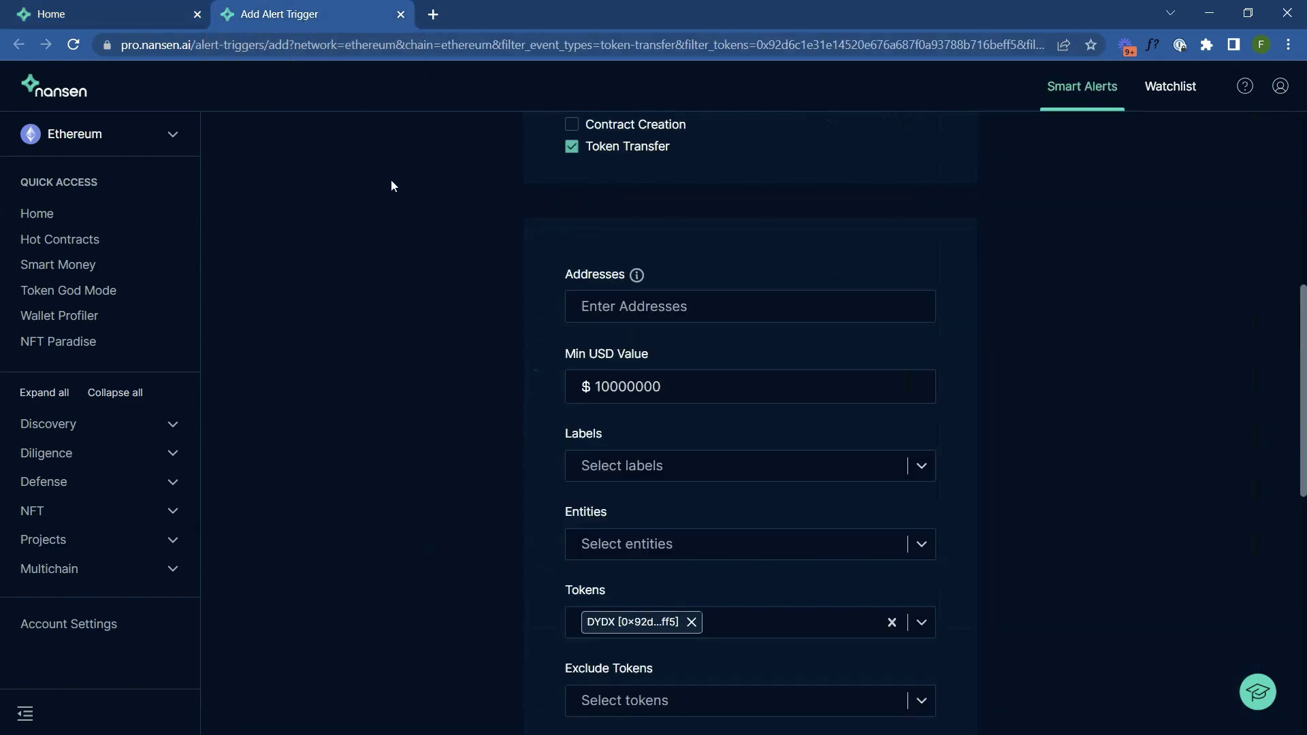
left_click(693, 622)
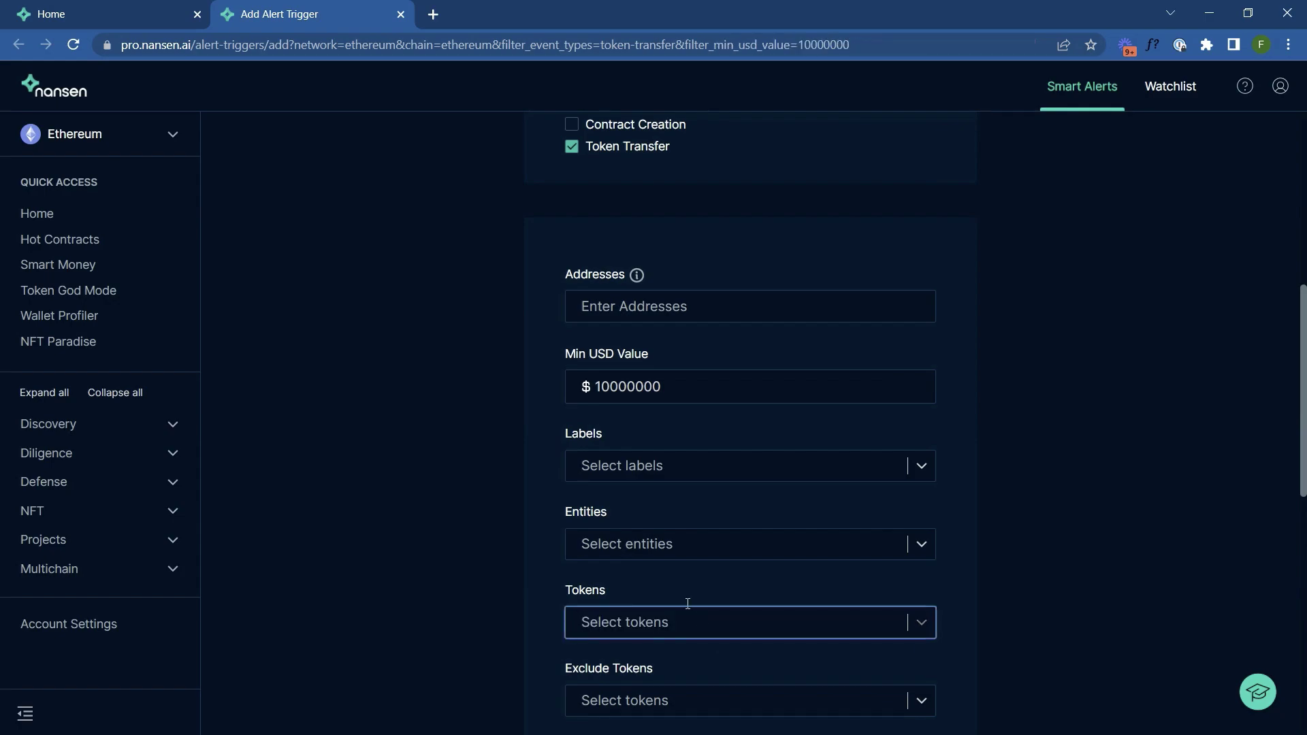
left_click(626, 465)
type("smart m")
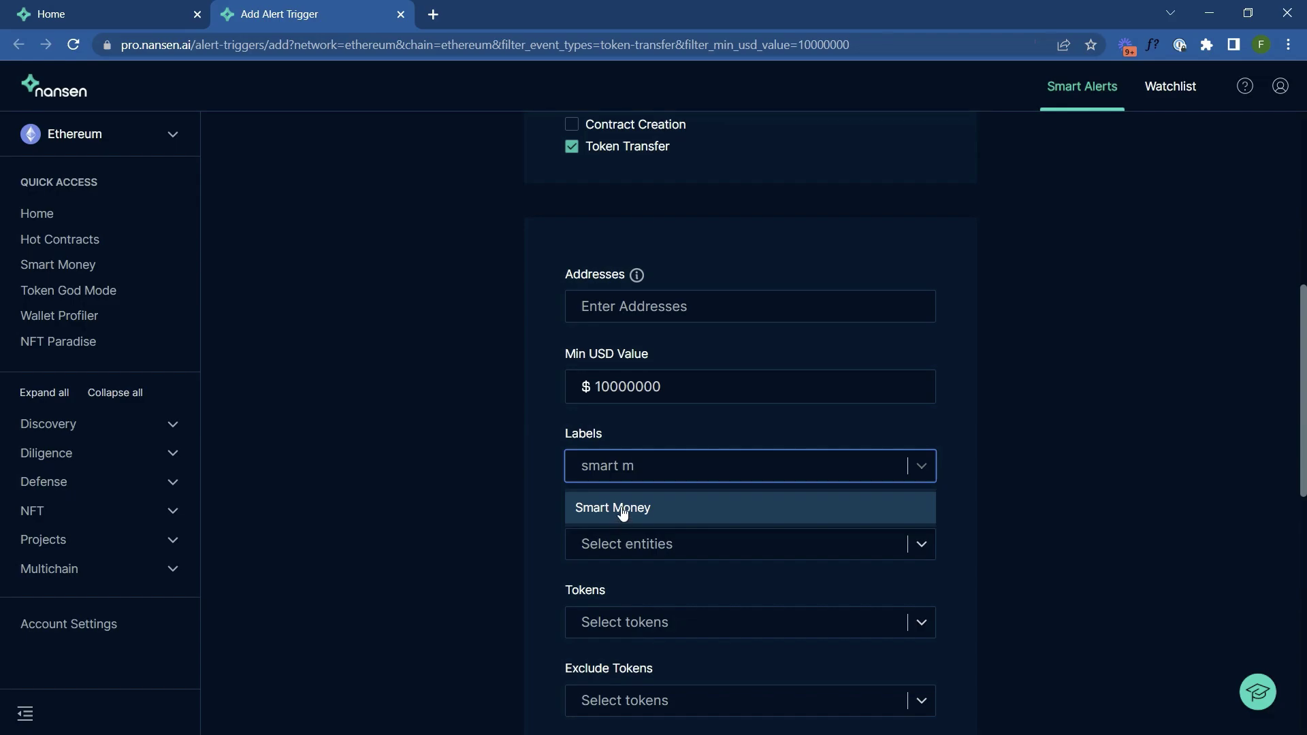
left_click(621, 508)
left_click(675, 386)
key("BackSpace")
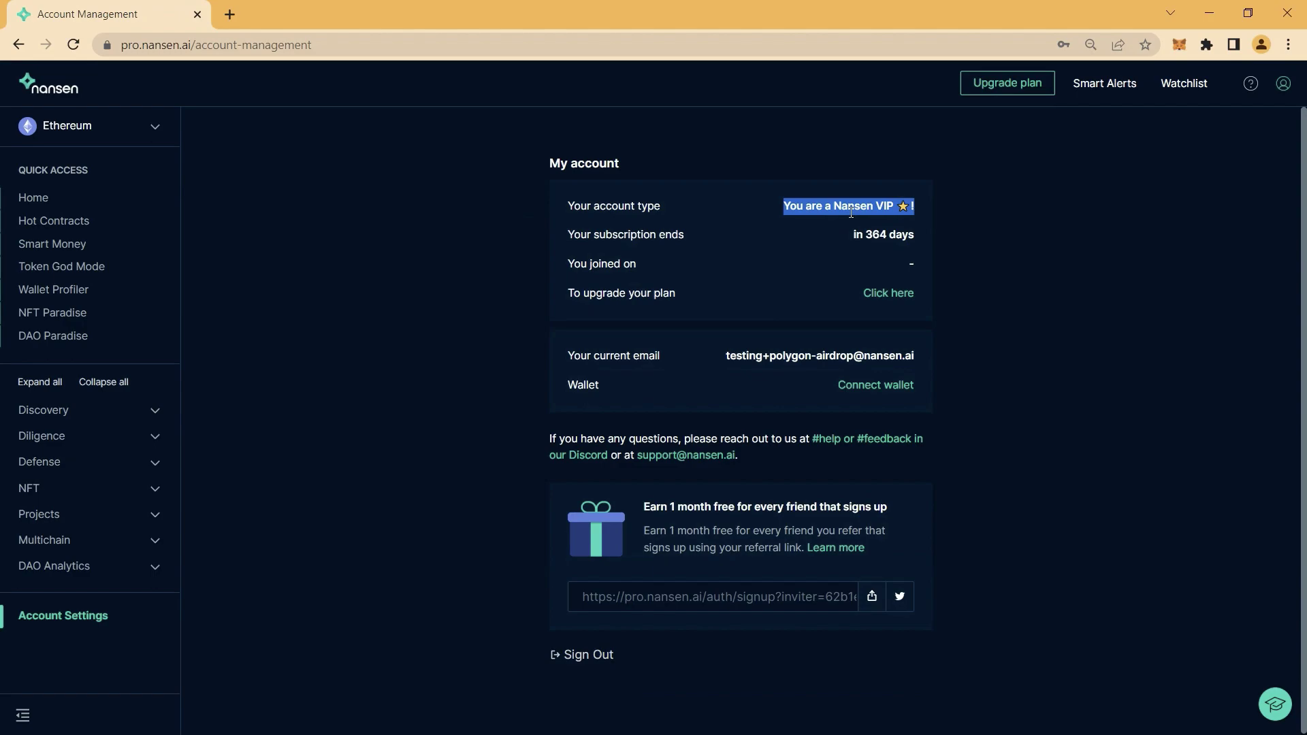
Step: From Smart Alerts, create a new alert and choose the Advanced hourly aggregated type
left_click(1104, 83)
left_click(869, 198)
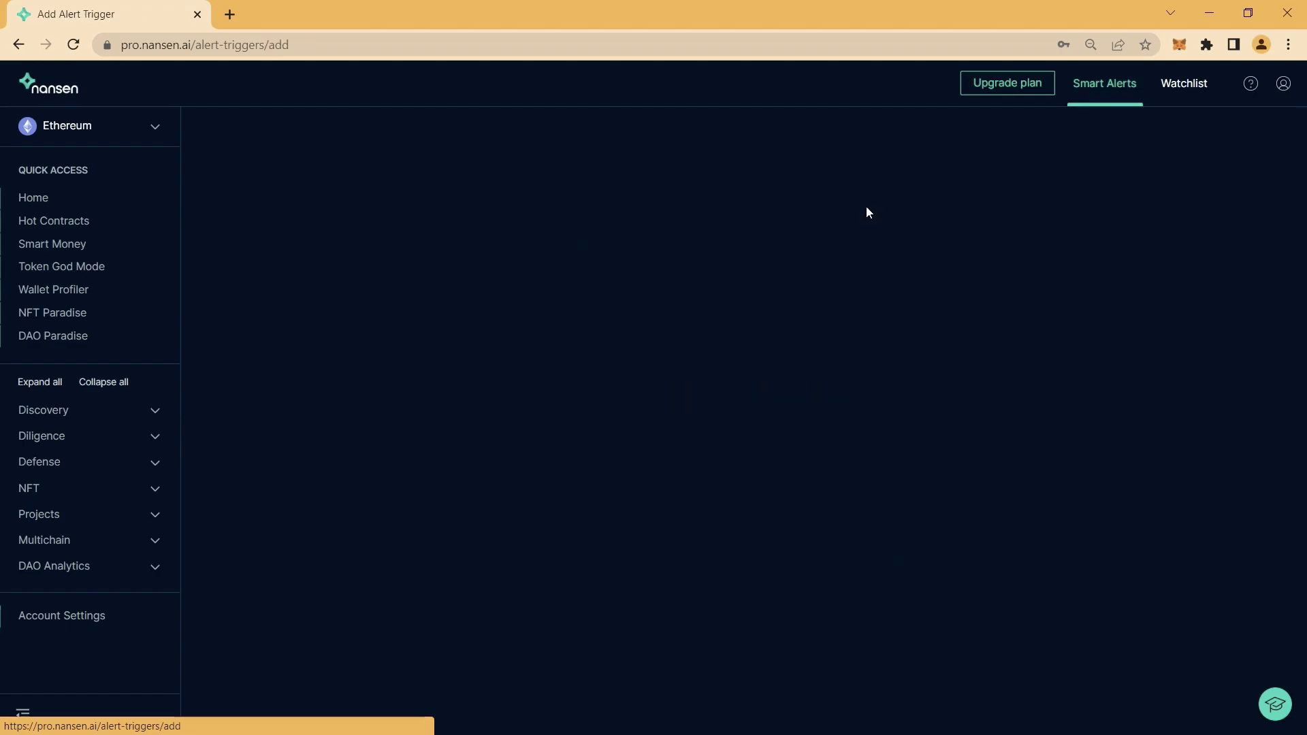
scroll(715, 490, "down", 3)
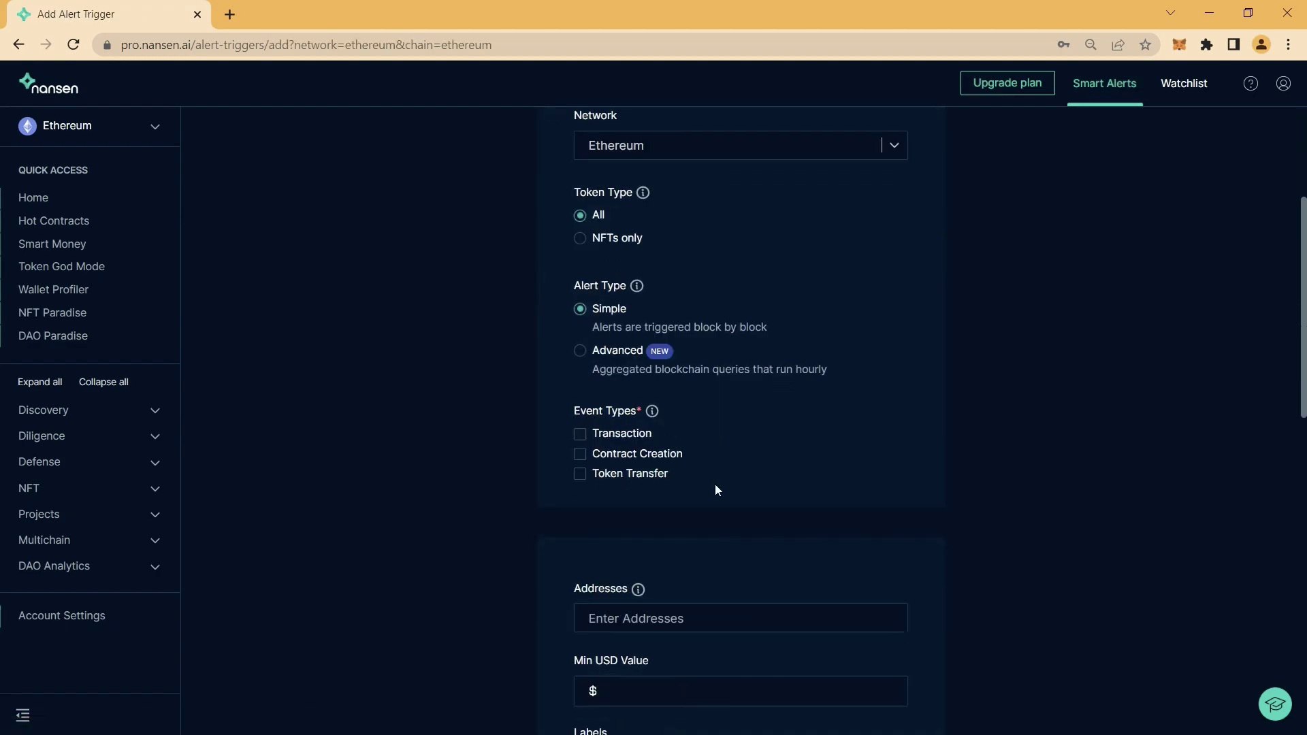
left_click(579, 353)
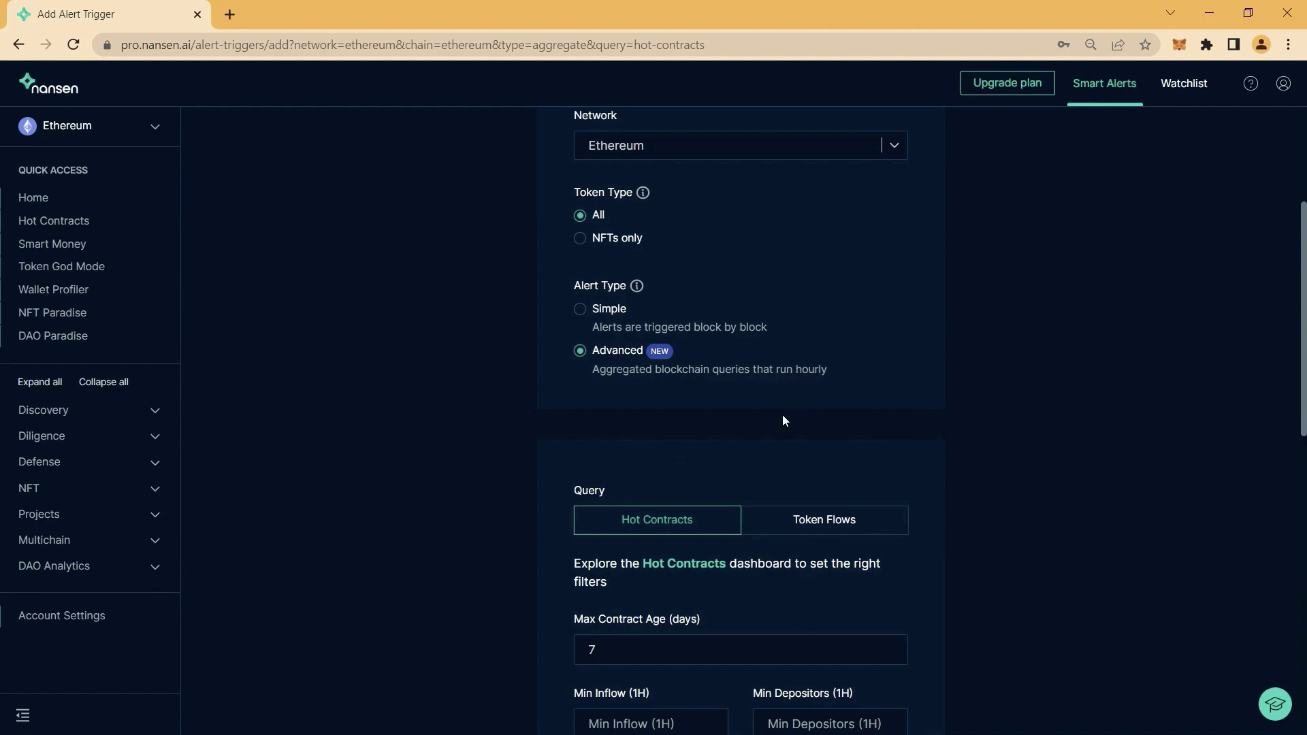
Step: Query Token Flows with Max Token Age 70 and Min Inflow (1D) of 1000000
left_click(839, 522)
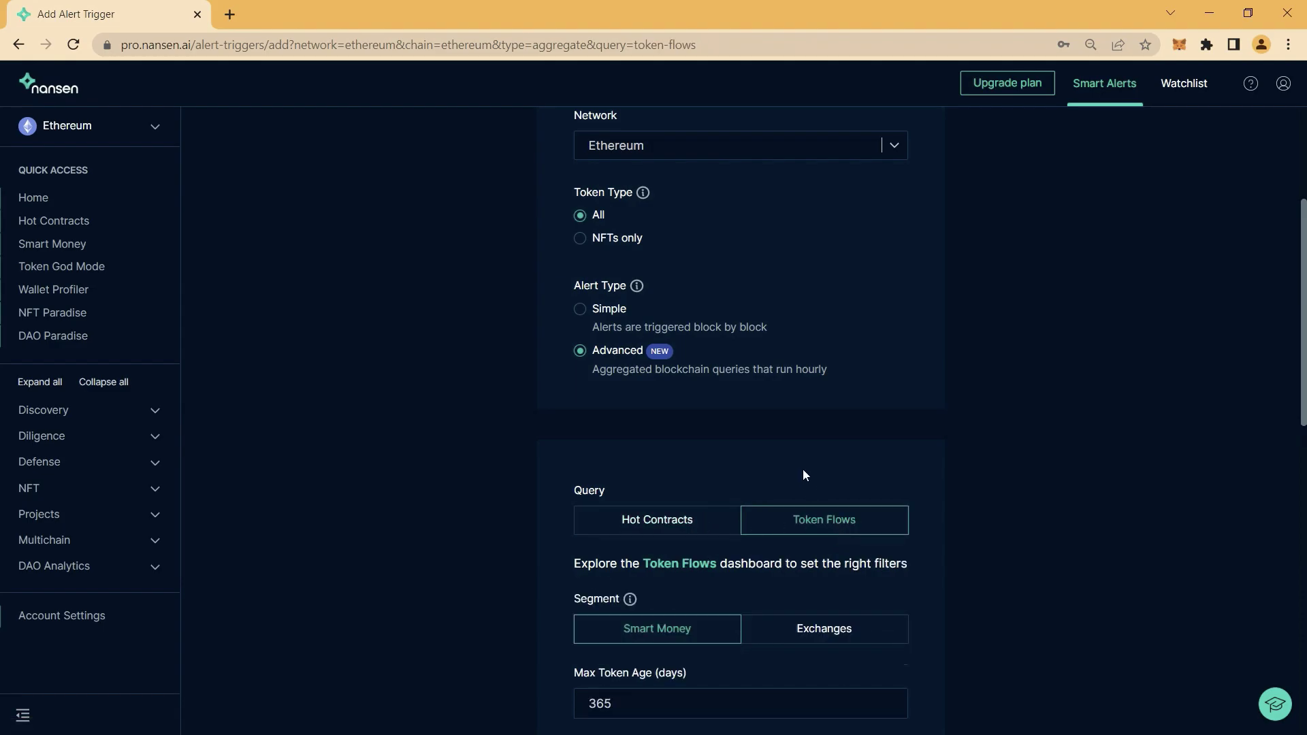
scroll(803, 469, "down", 3)
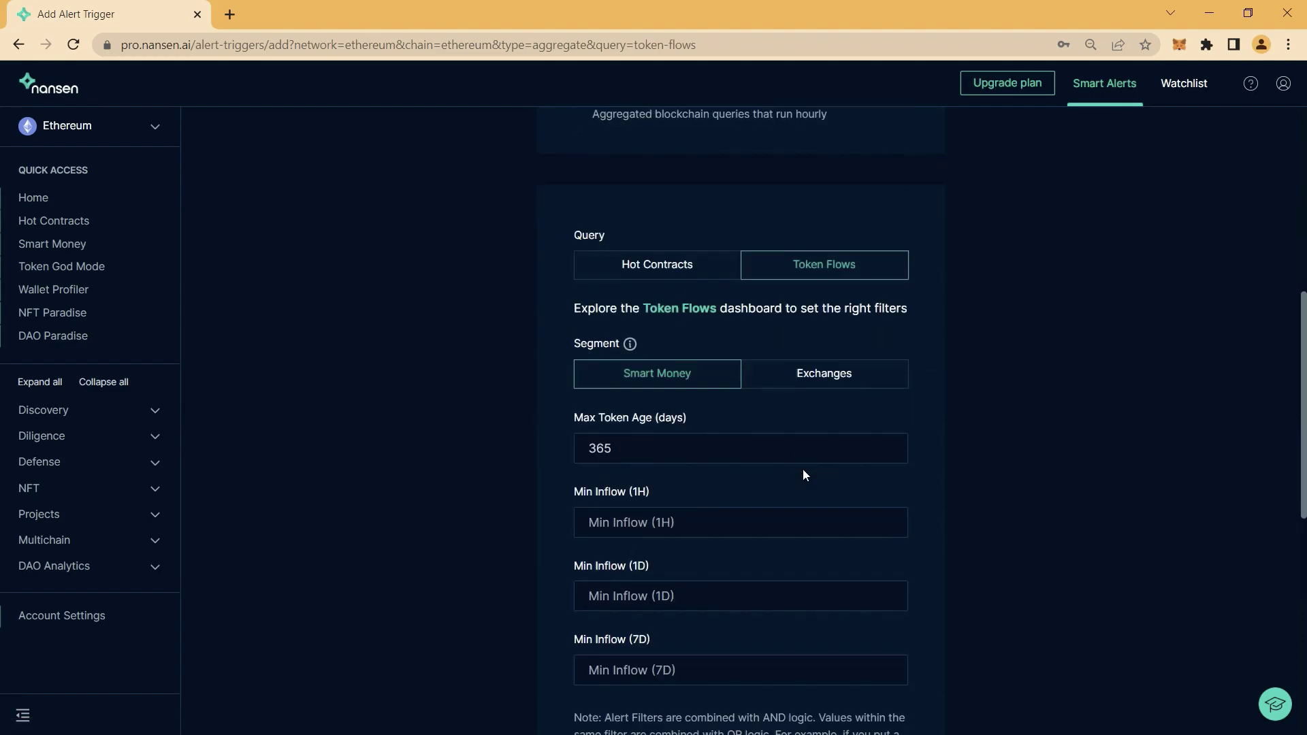
left_click(645, 450)
left_click_drag(581, 444, 511, 443)
type("7")
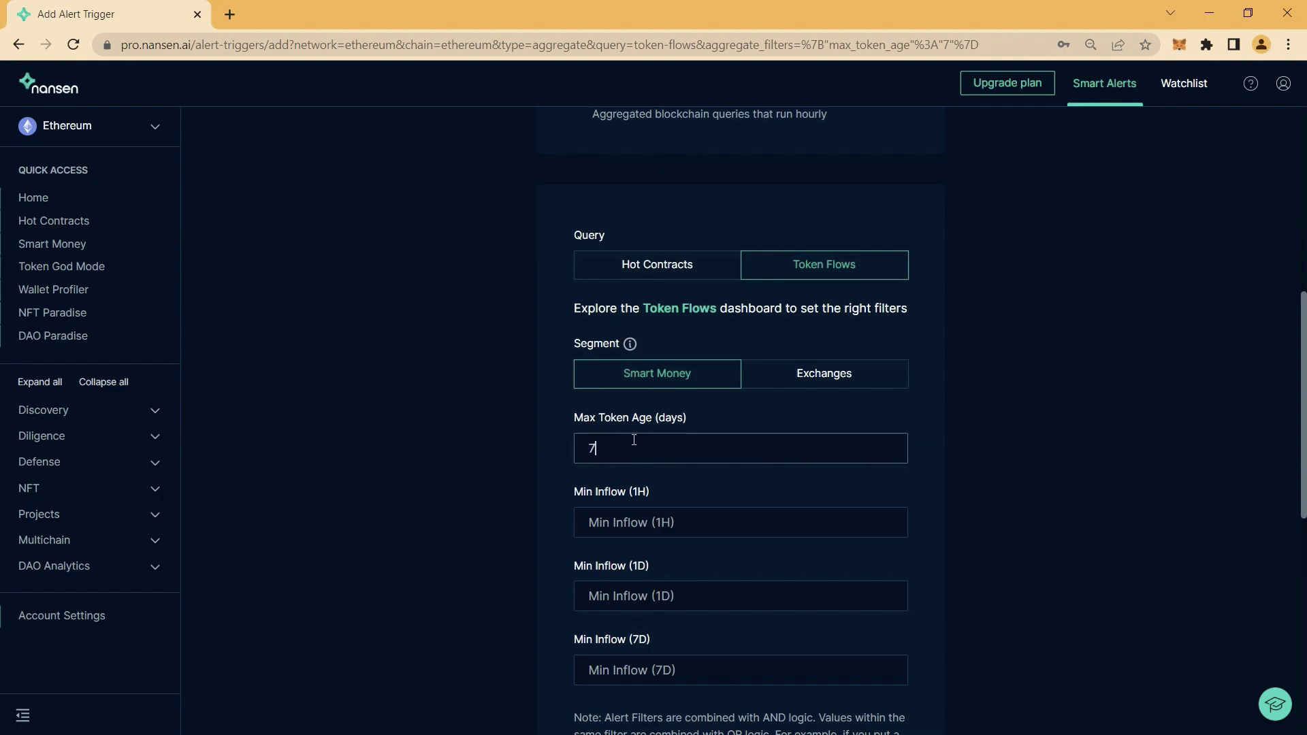
type("0")
left_click(669, 522)
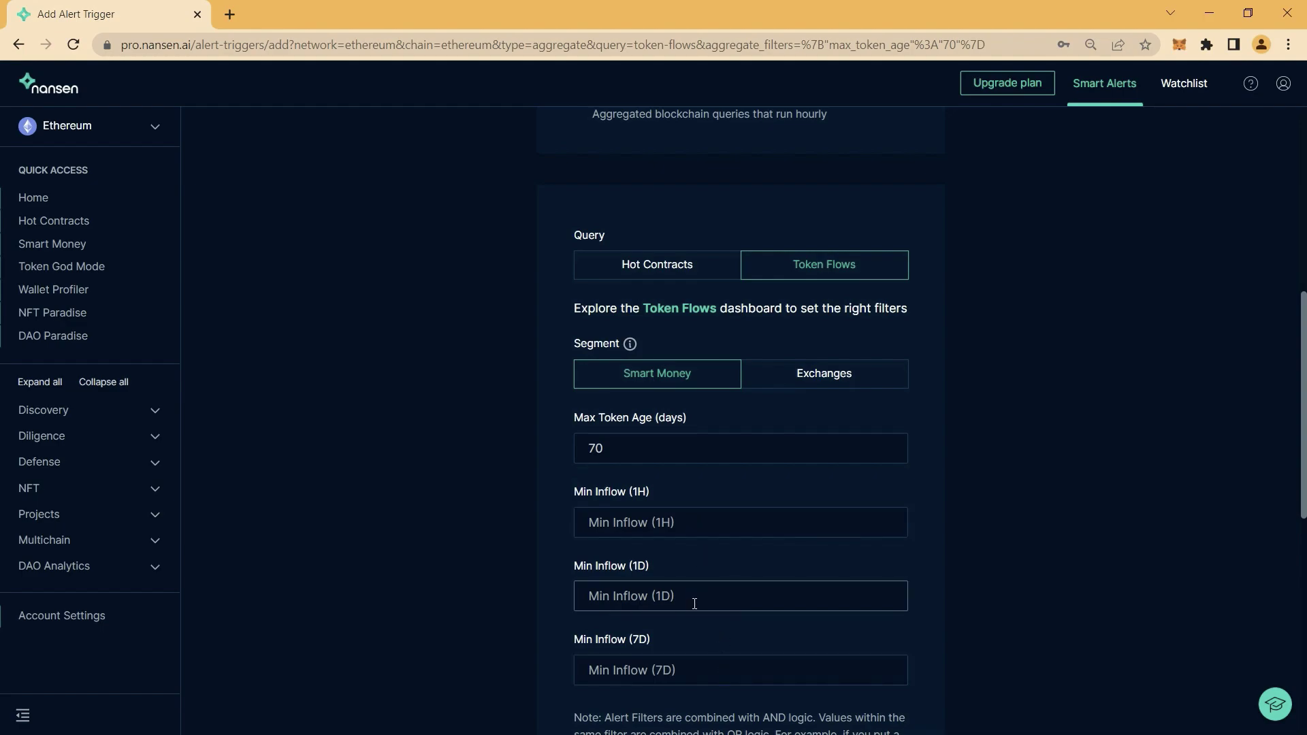
type("1")
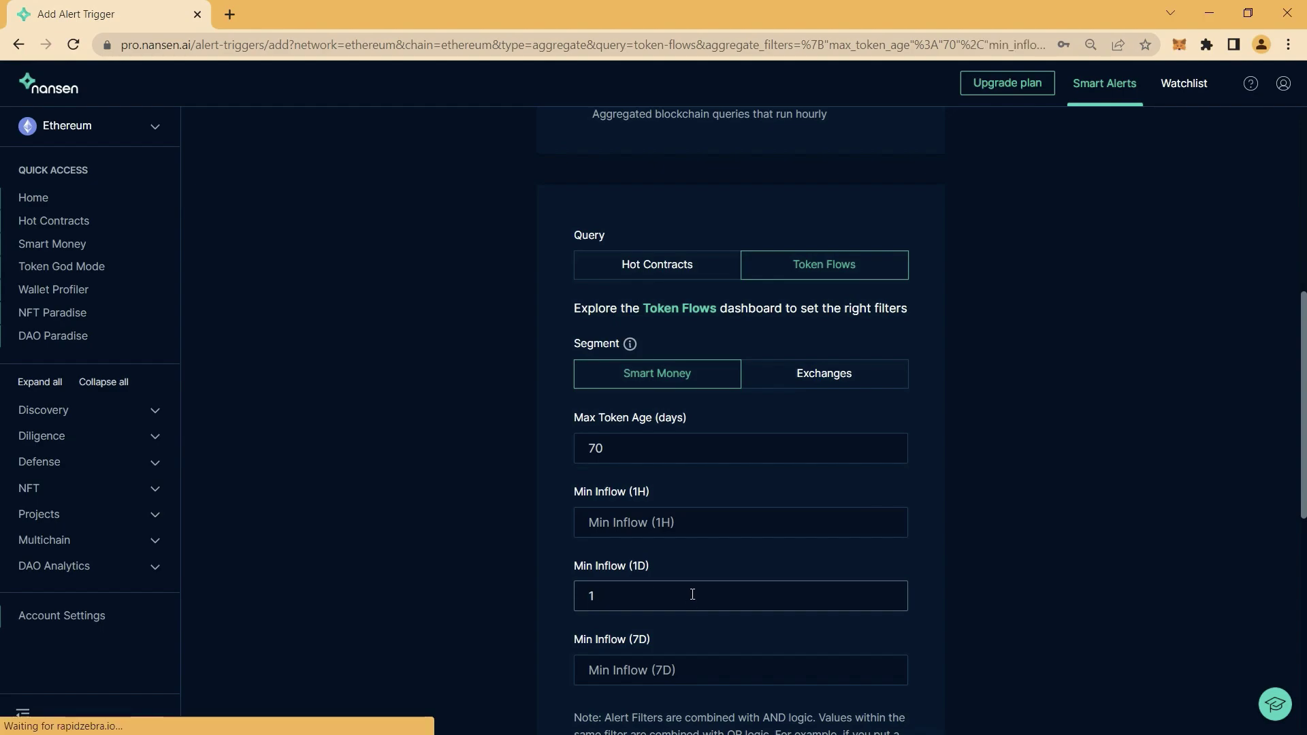
type("00000")
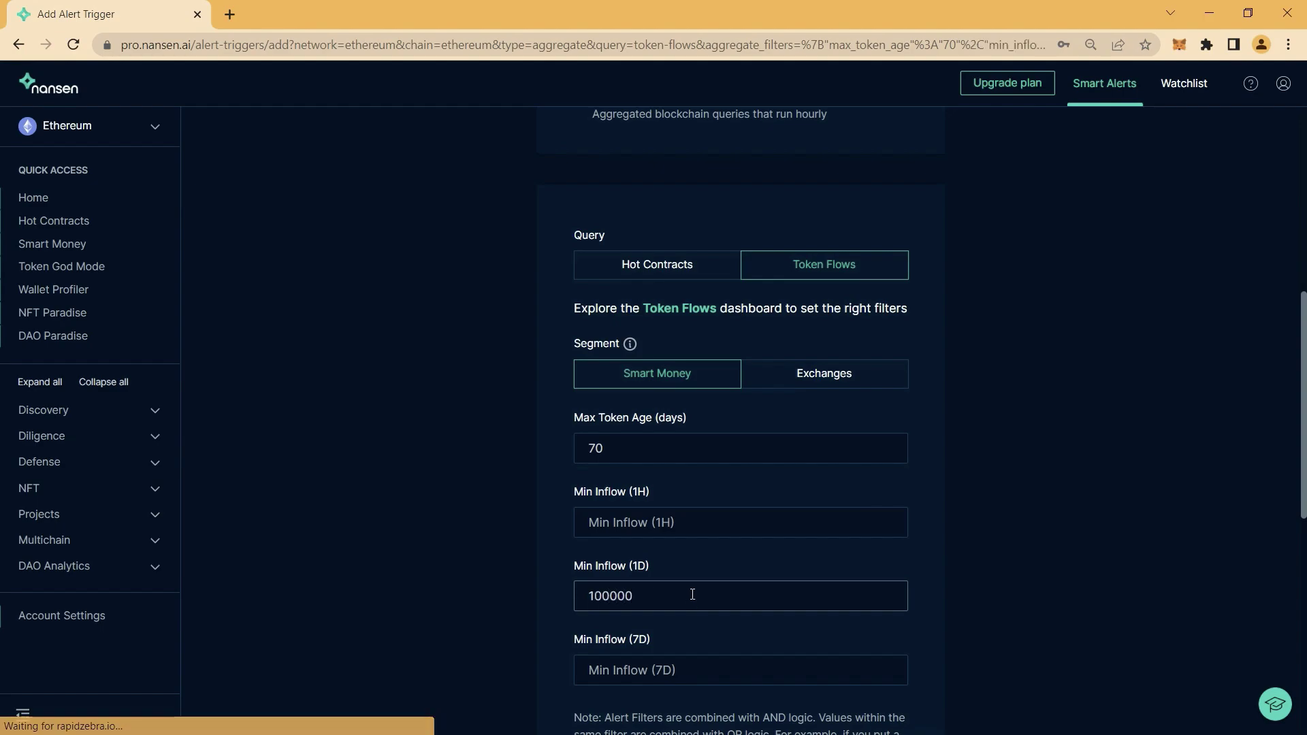
type("0")
left_click(799, 578)
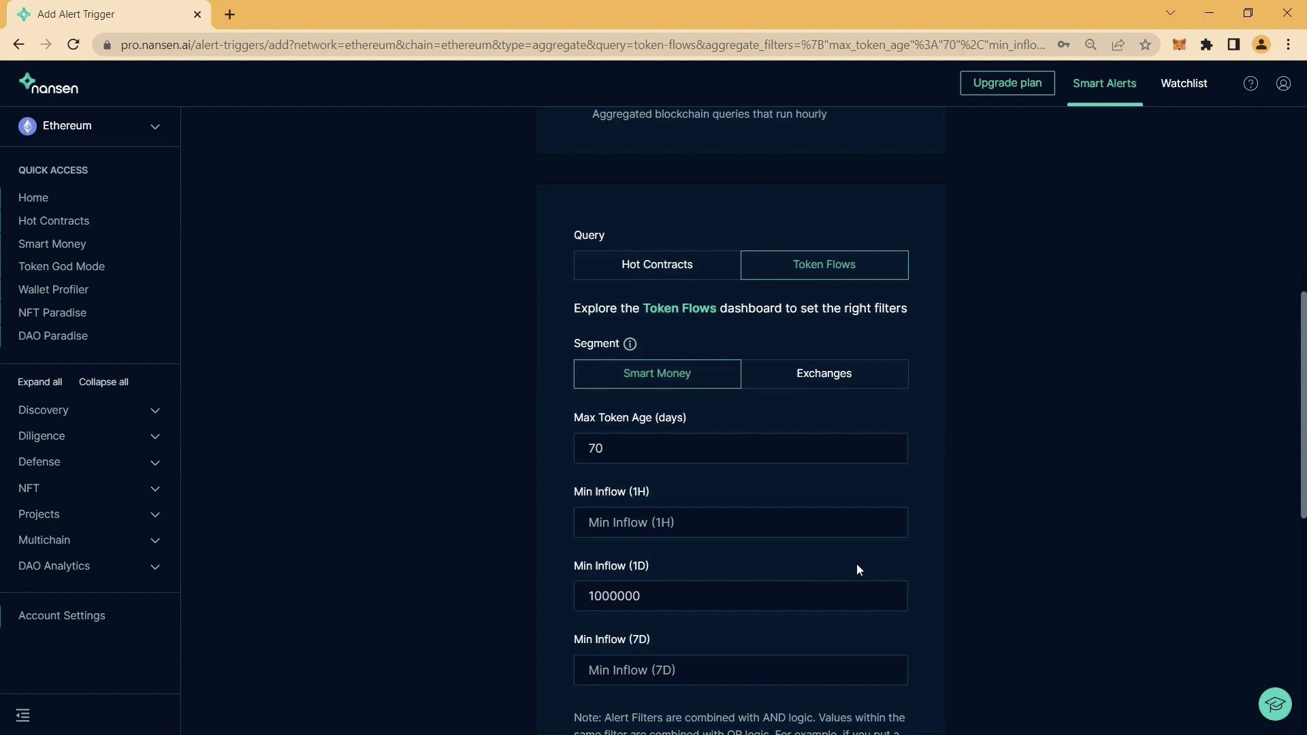
left_click(740, 588)
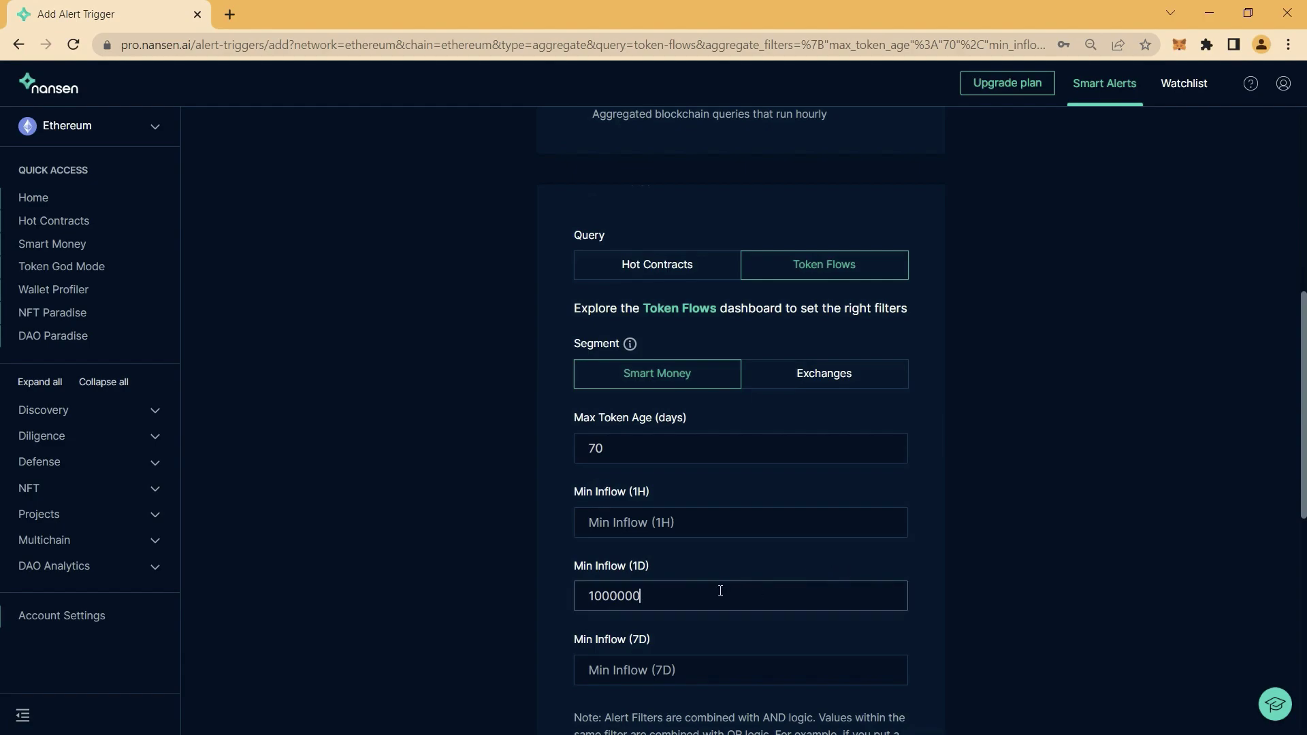
left_click(942, 600)
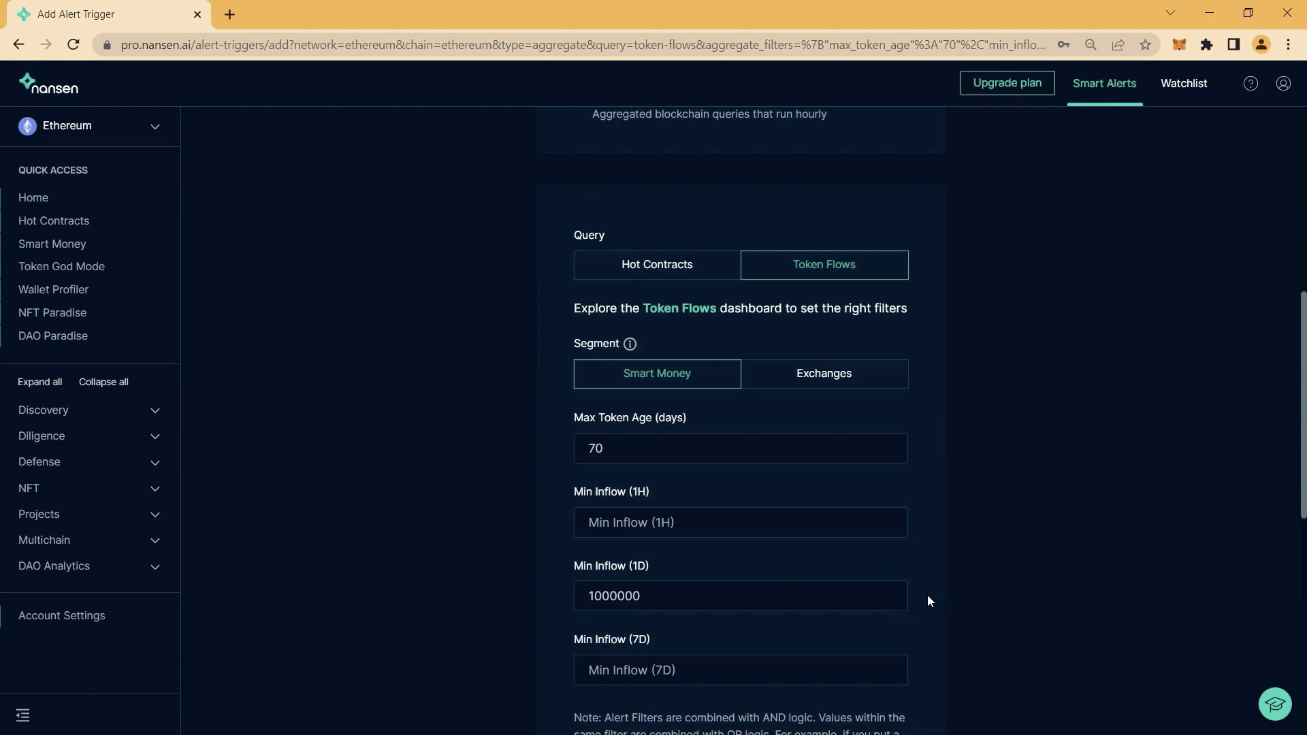
scroll(927, 601, "down", 3)
left_click(811, 413)
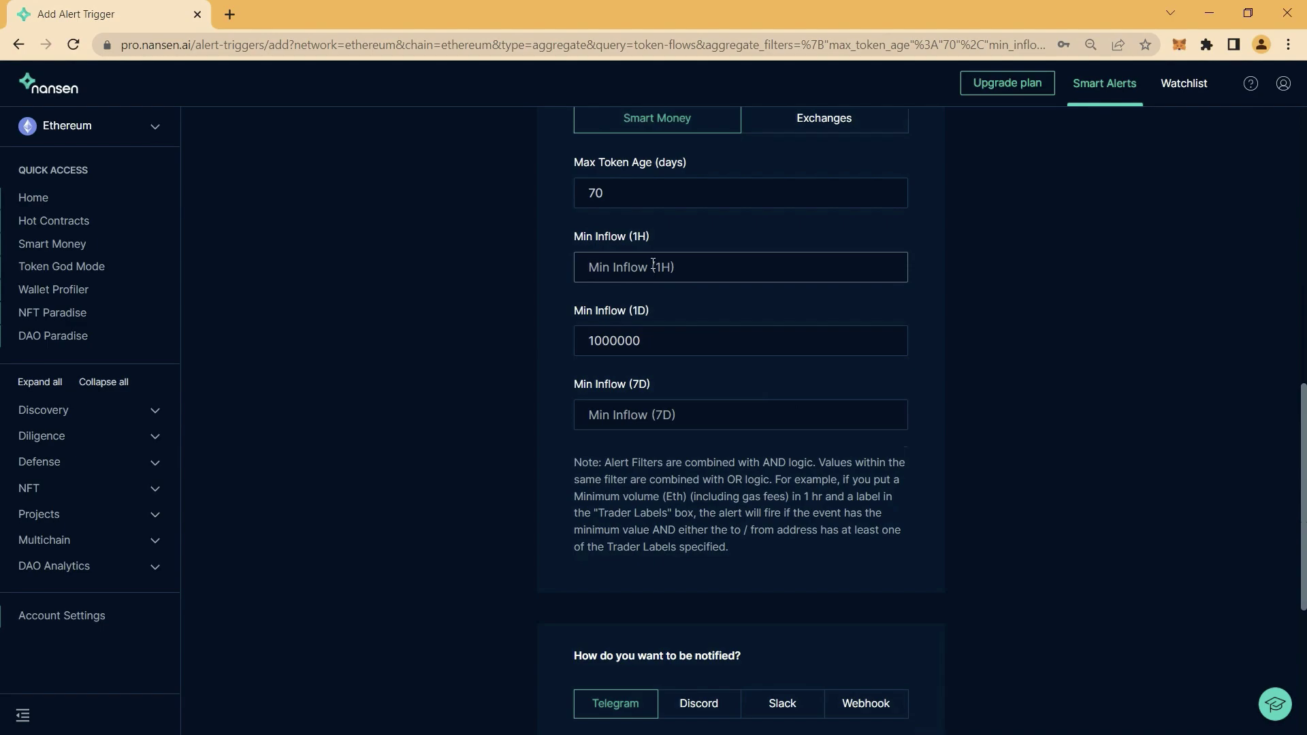
type("500000")
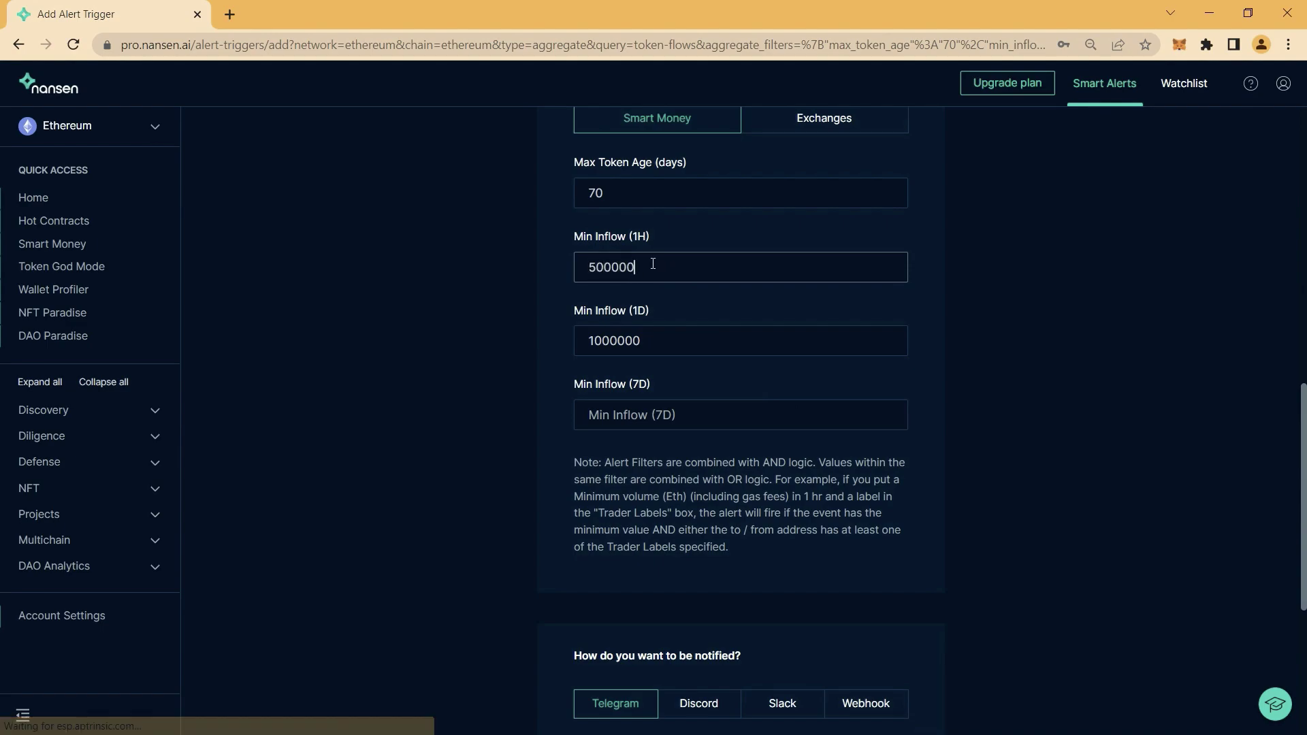
Step: Enter 3000000 as Min Inflow (7D), then clear both the 7D and 1H inflow minimums
left_click(607, 415)
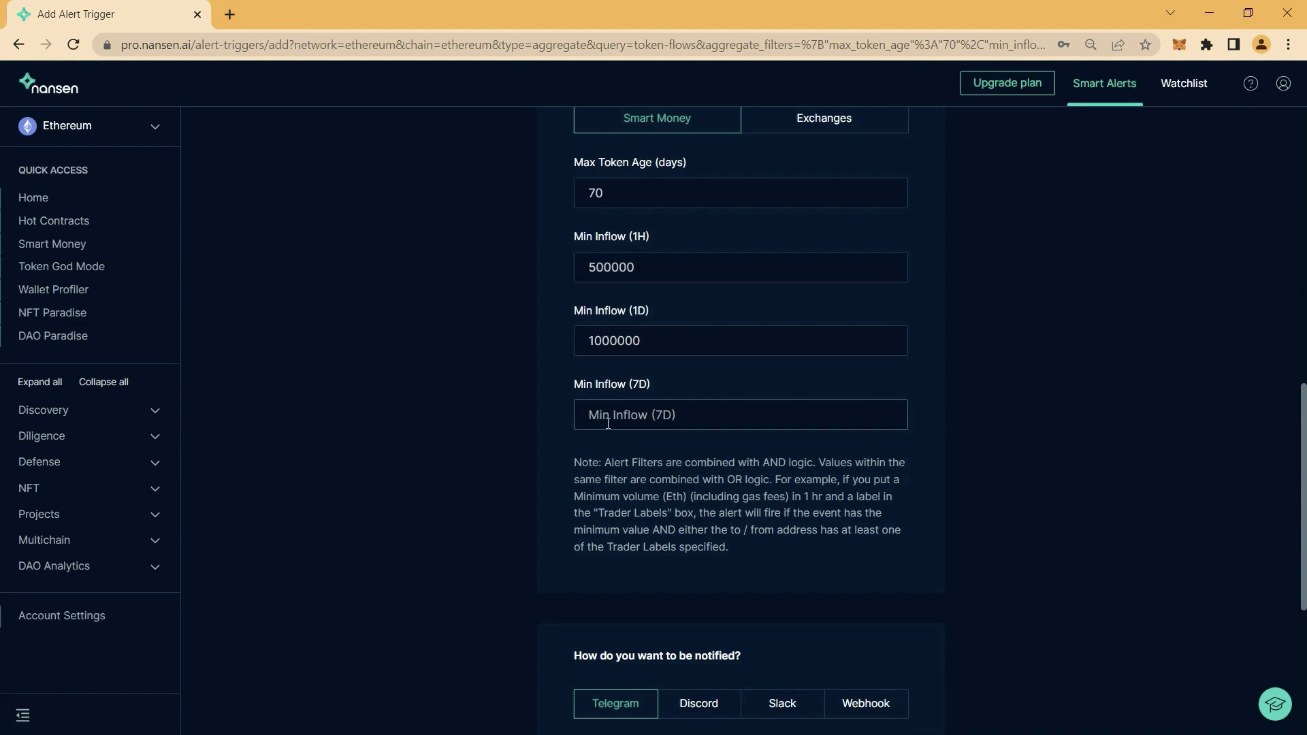
type("30000")
type("00")
left_click(679, 445)
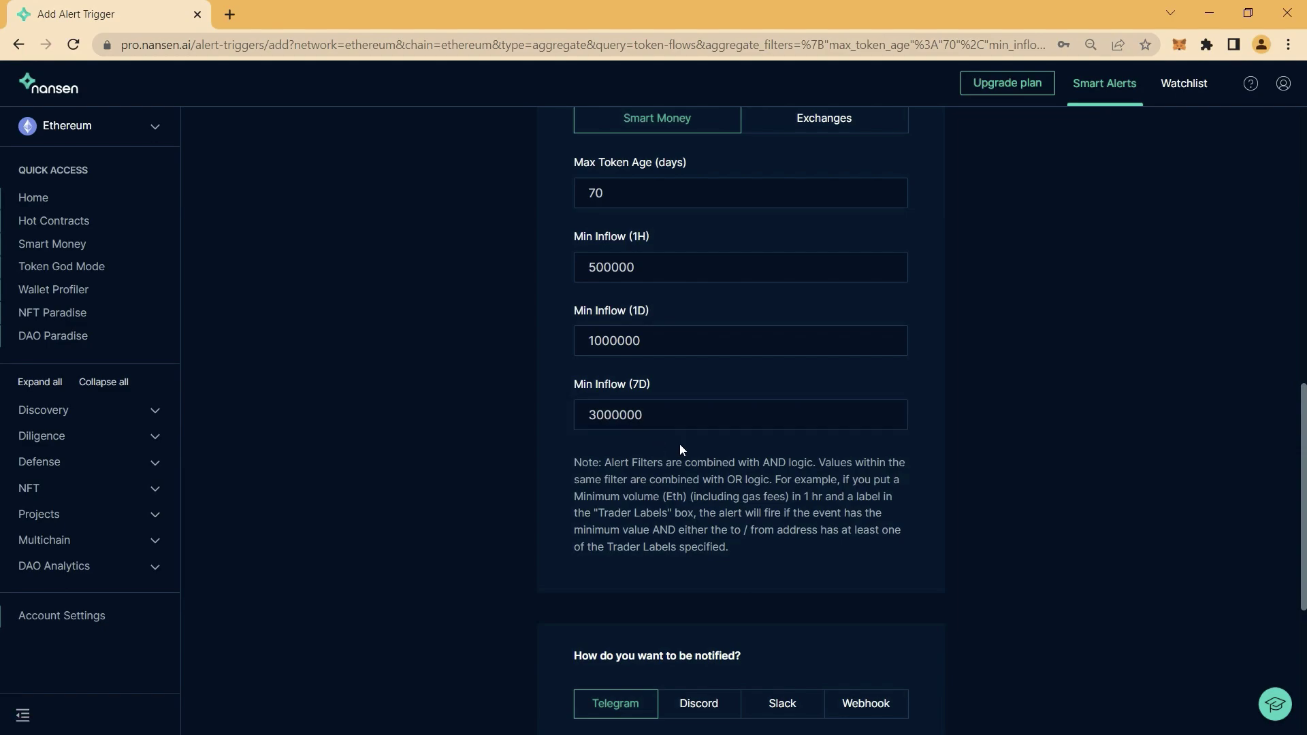
left_click(651, 417)
double_click(651, 417)
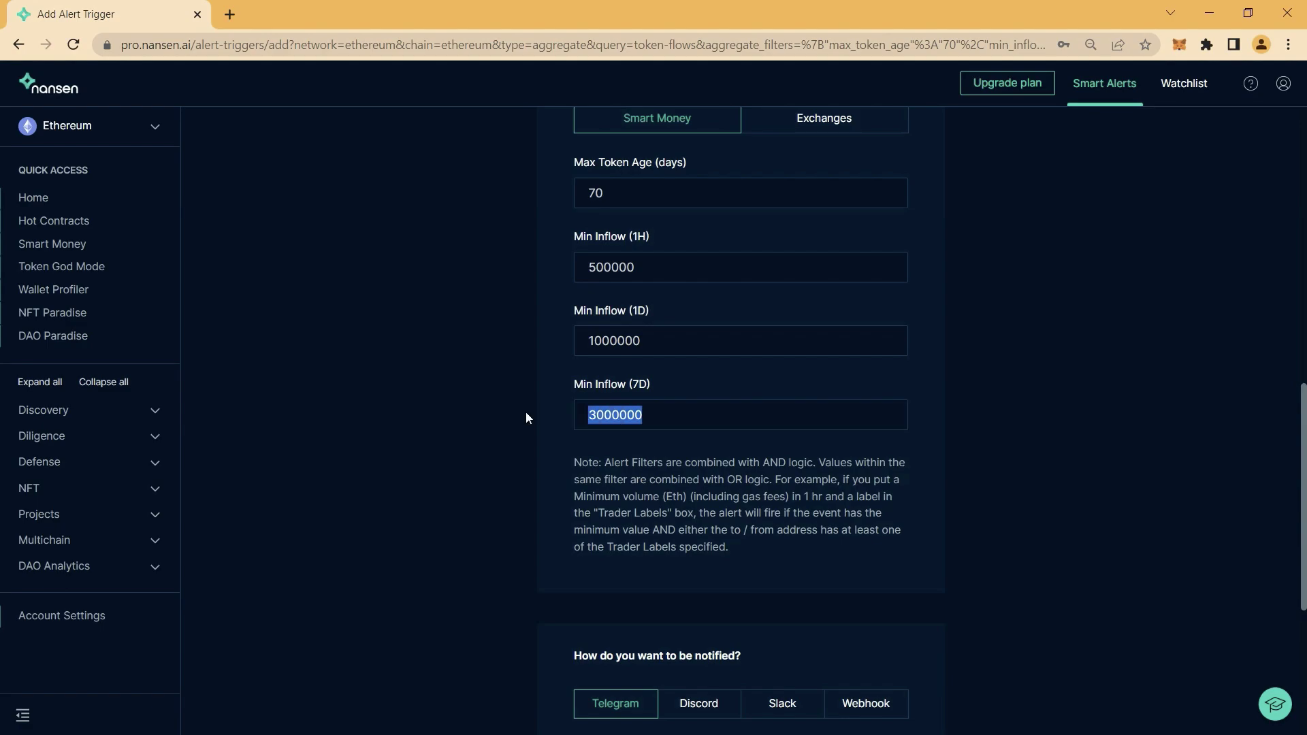
key("BackSpace")
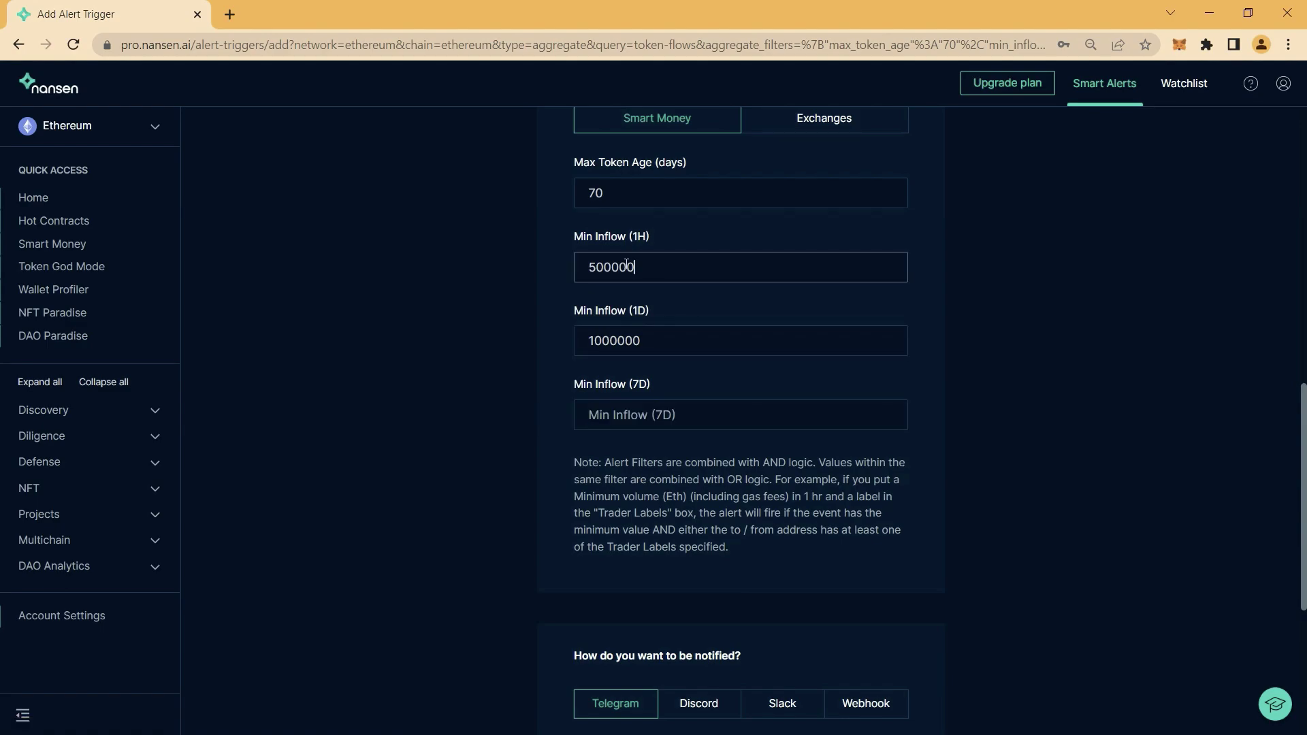
double_click(626, 267)
key("BackSpace")
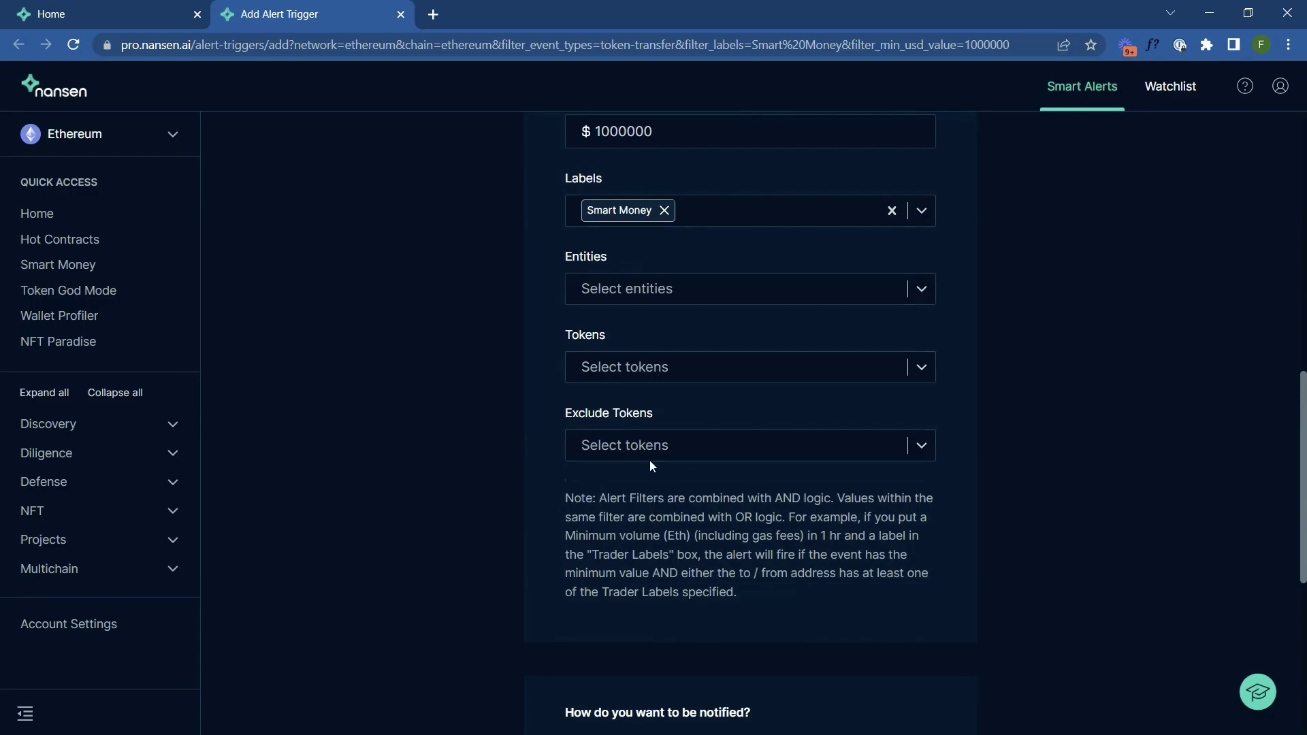
scroll(649, 460, "up", 3)
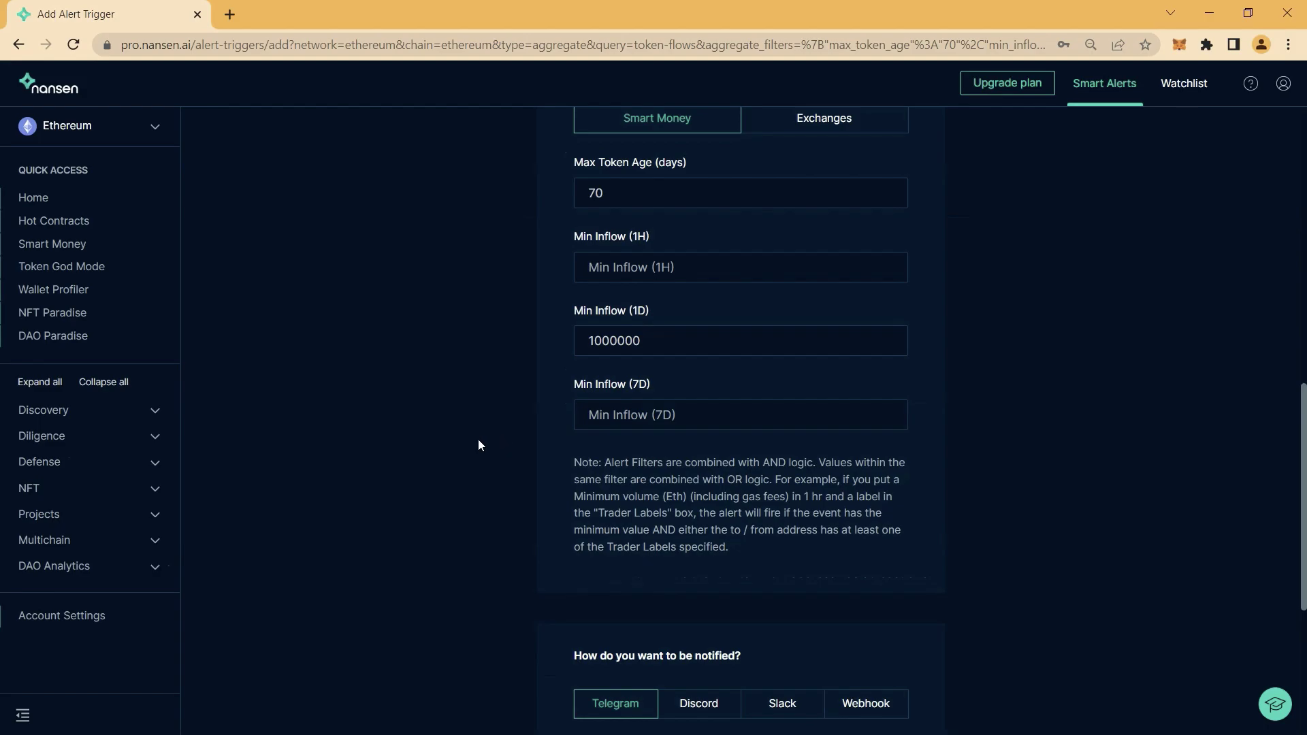
scroll(478, 446, "up", 5)
scroll(478, 446, "up", 5)
Step: Name the alert 'TOKENS - SM Inflows 1M in 1D'
left_click(627, 225)
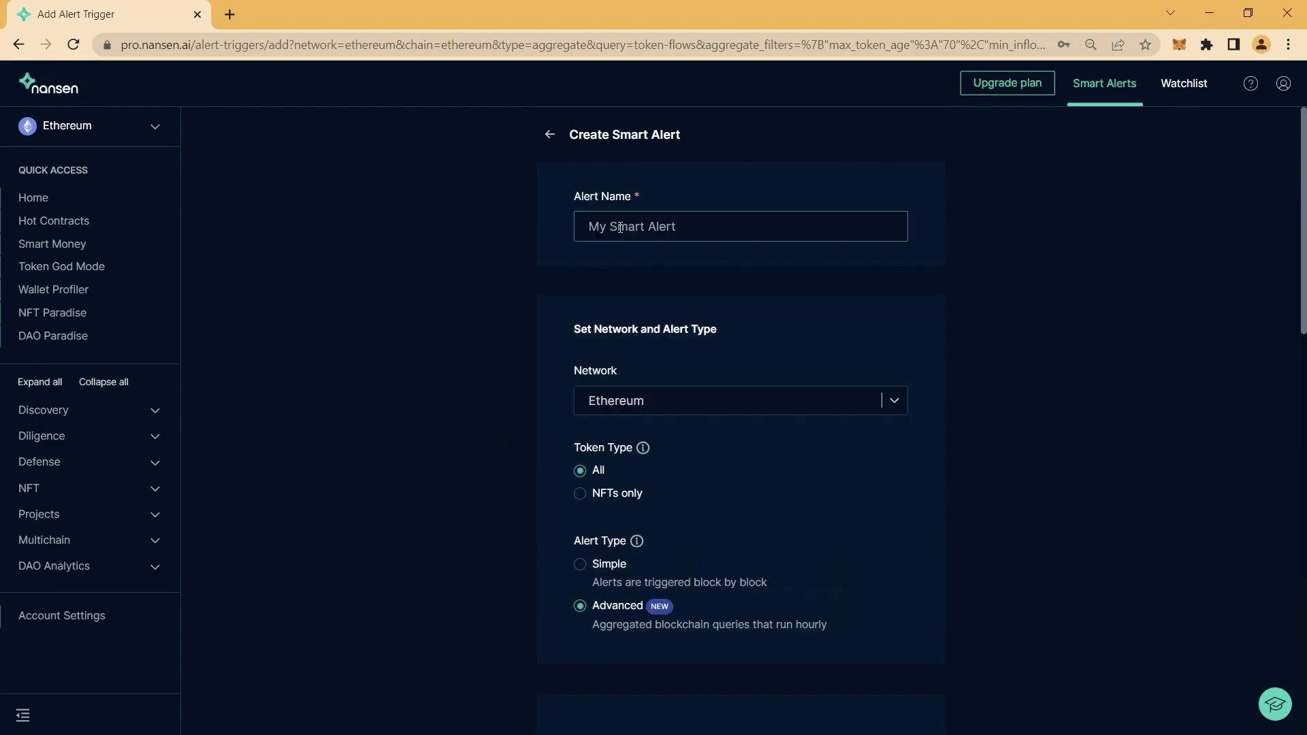
type("TOKENS - SM Inflows 1M in 1D")
left_click(534, 299)
scroll(532, 301, "down", 5)
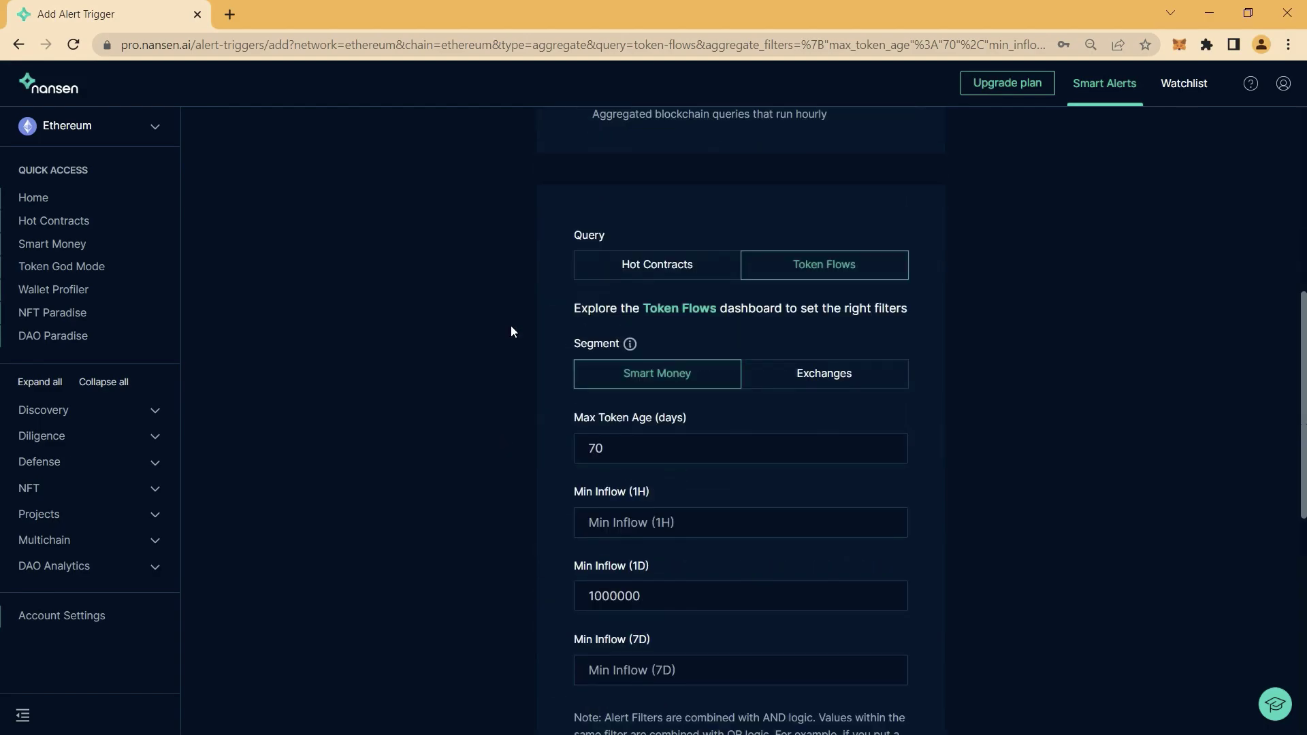
scroll(510, 325, "down", 3)
scroll(511, 326, "down", 2)
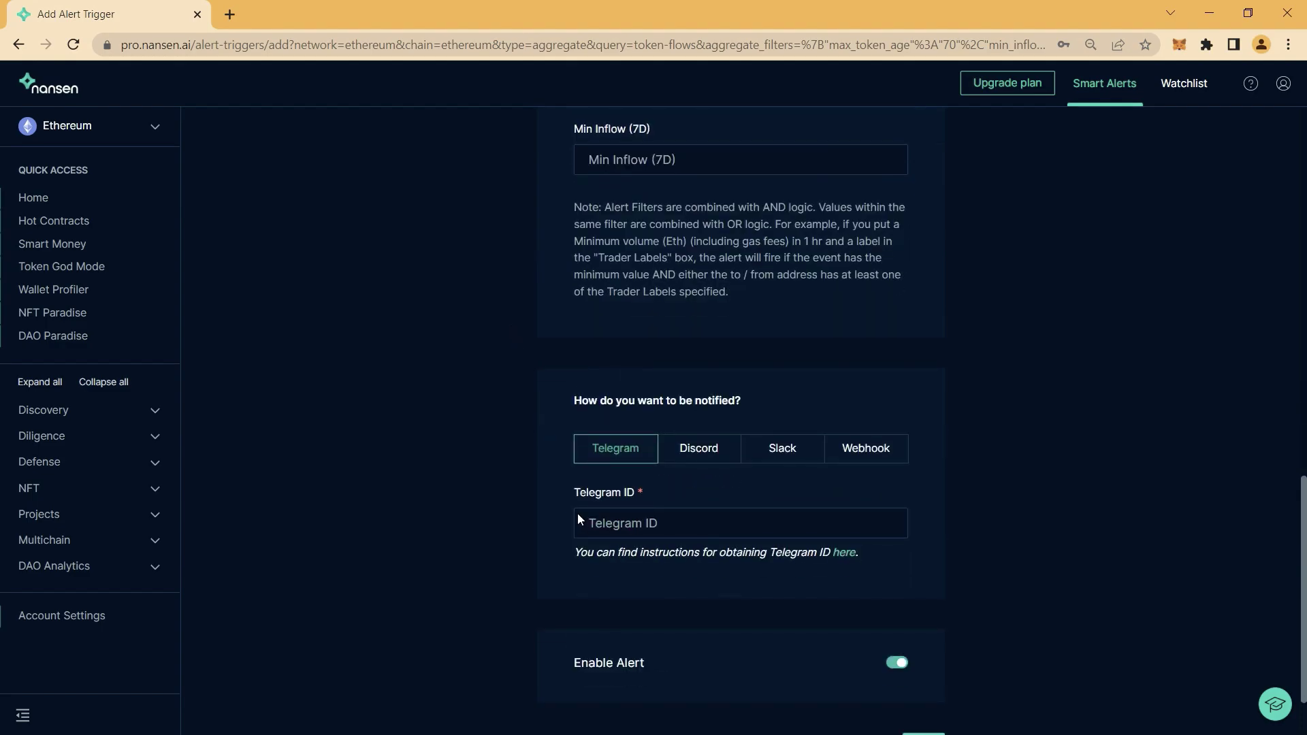
Step: Paste the Telegram ID as the notification channel and save the alert
left_click(578, 519)
key("ctrl+v")
left_click(689, 617)
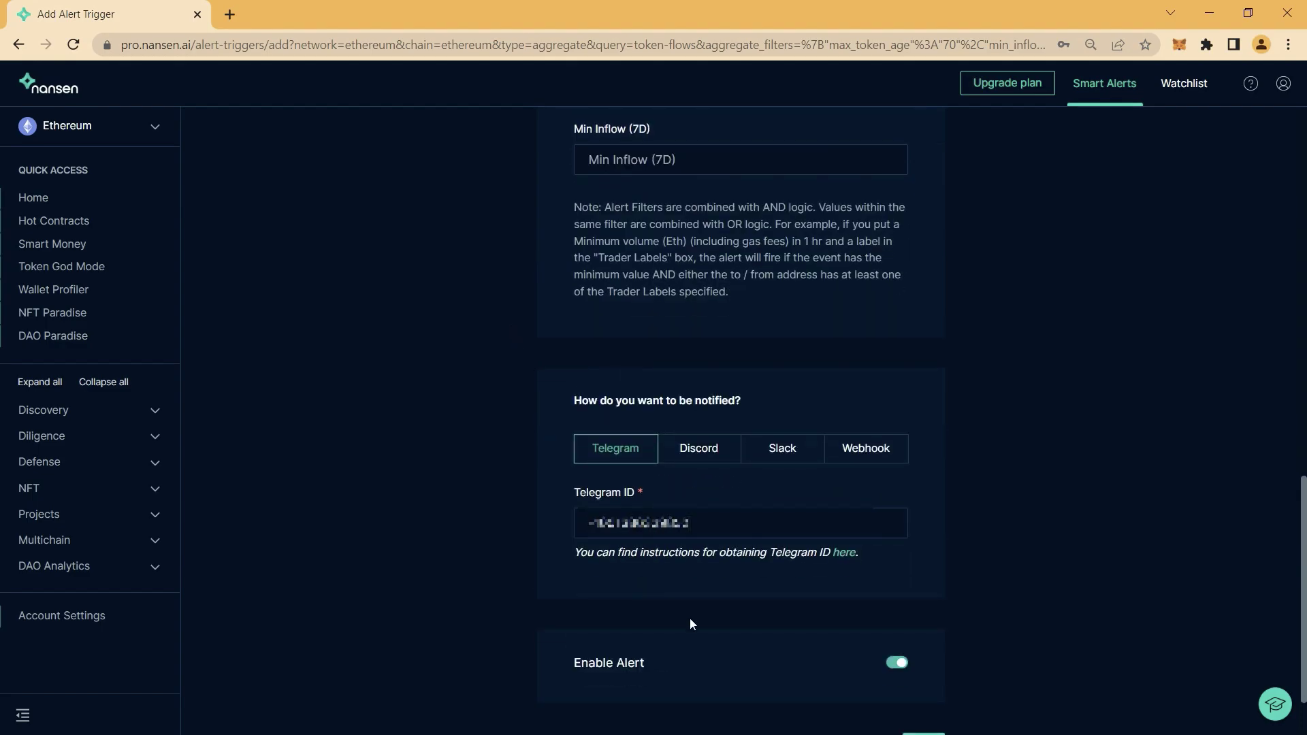
scroll(689, 618, "down", 1)
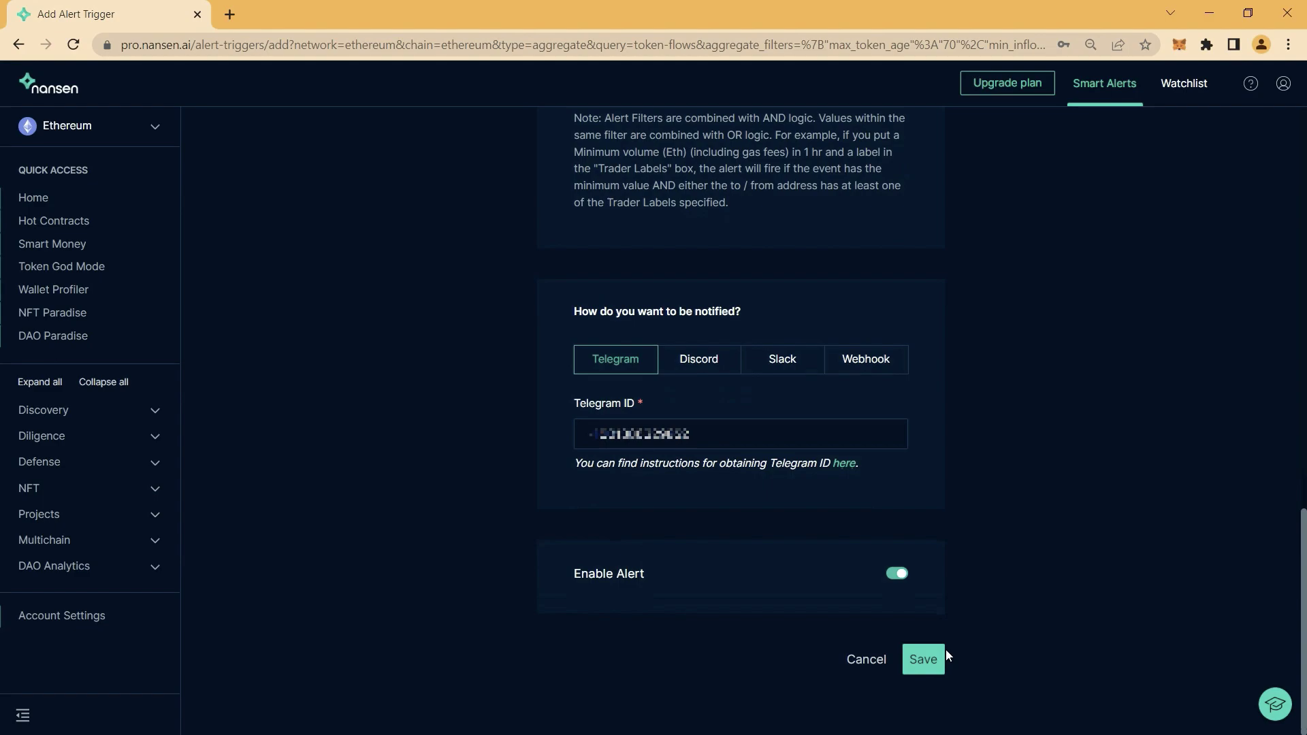
left_click(933, 661)
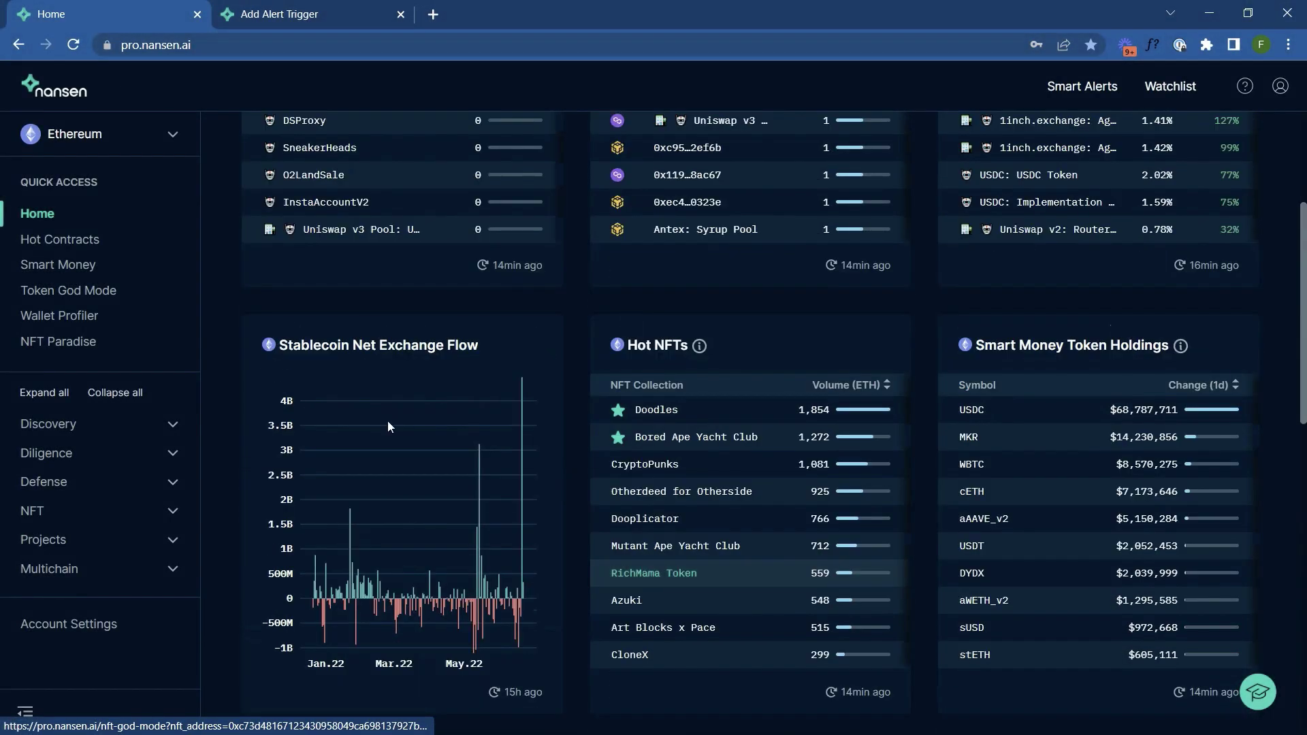
Step: In NFT Paradise's Mint Master, rank latest mints by Smart Minters, highest first
left_click(58, 342)
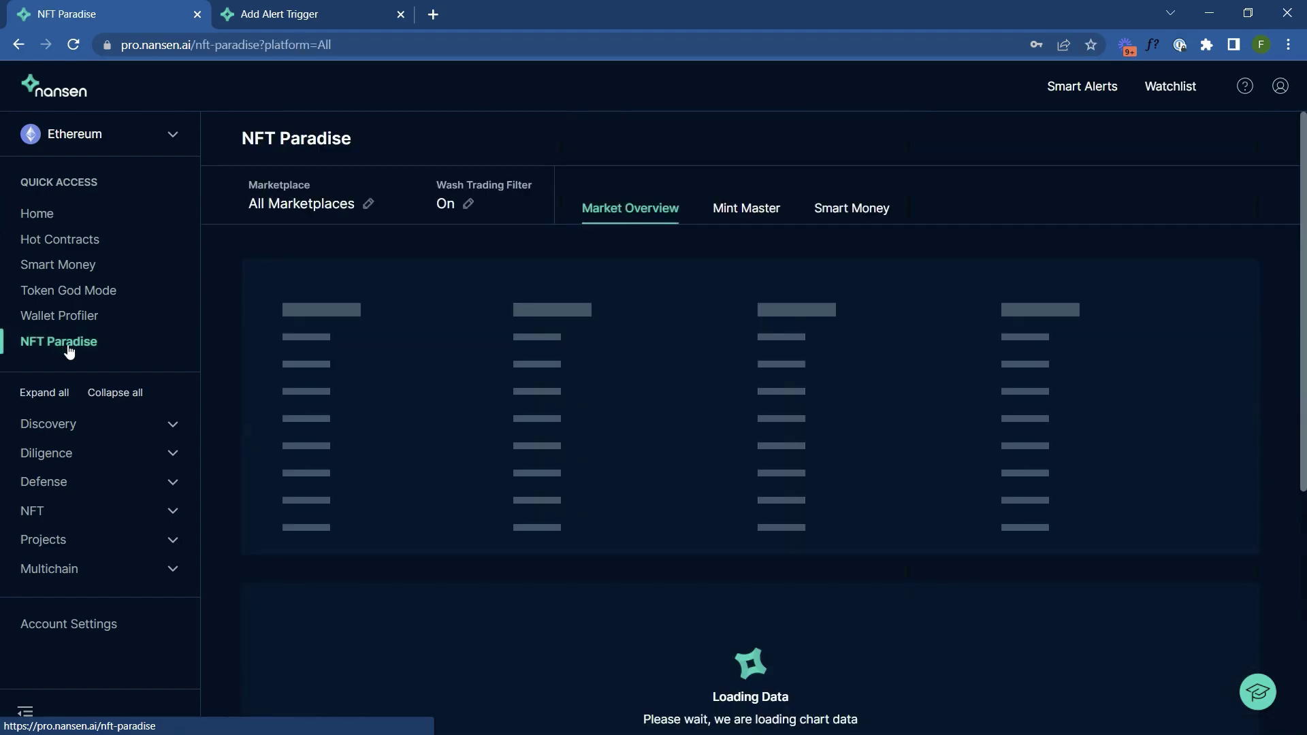
left_click(745, 208)
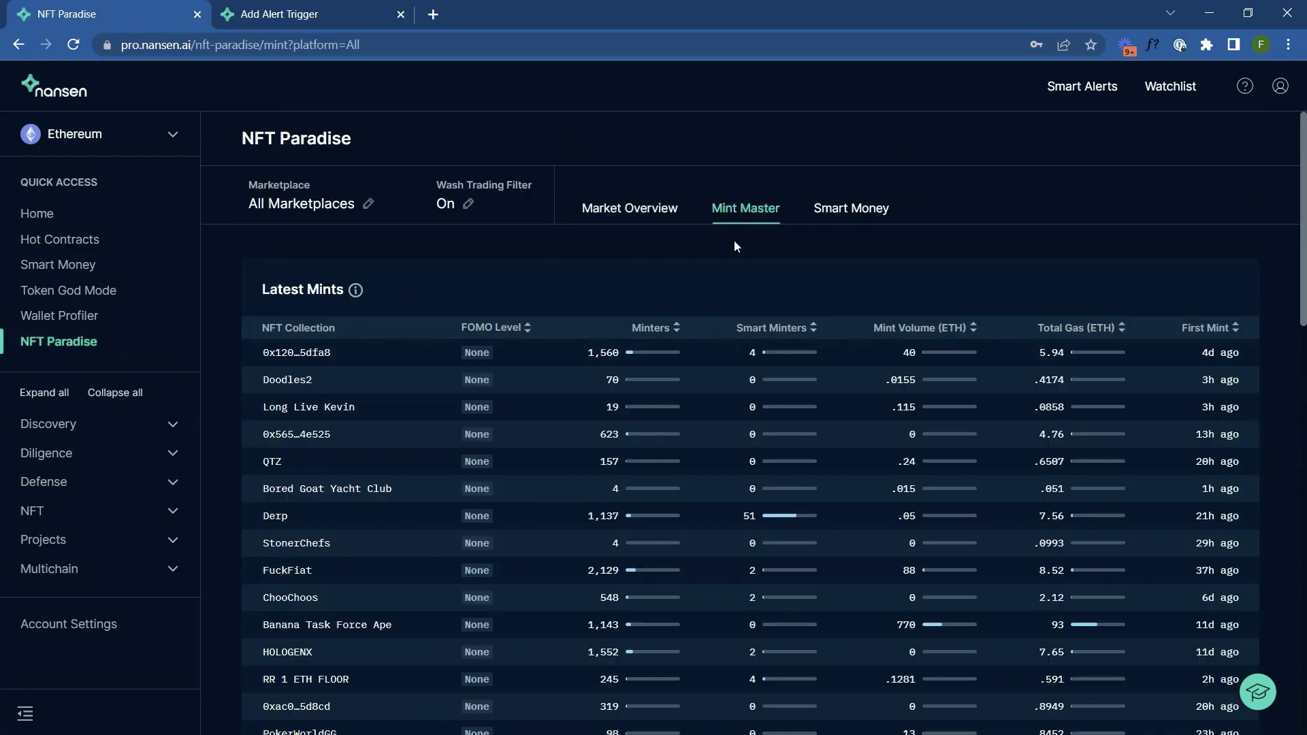
left_click(810, 330)
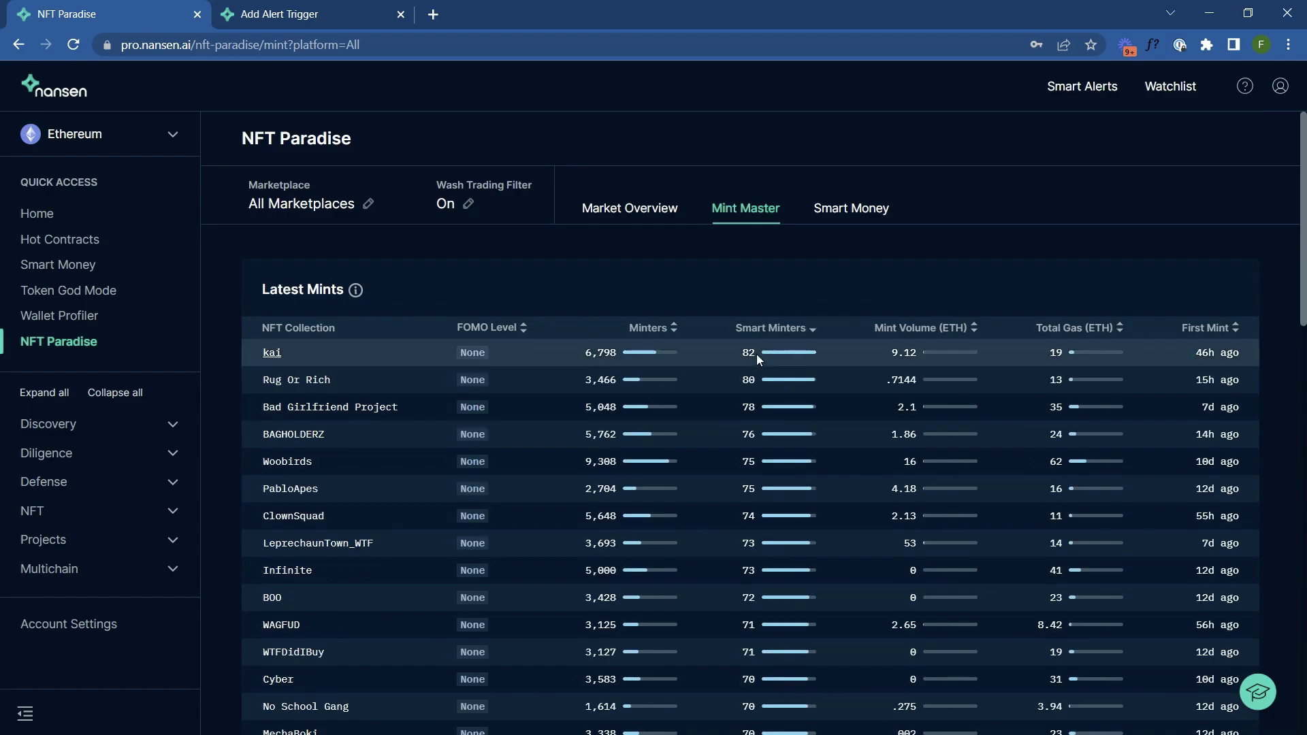
Step: Create a smart alert from the kai collection watching Minting events filtered to the Smart Money label
left_click(272, 352)
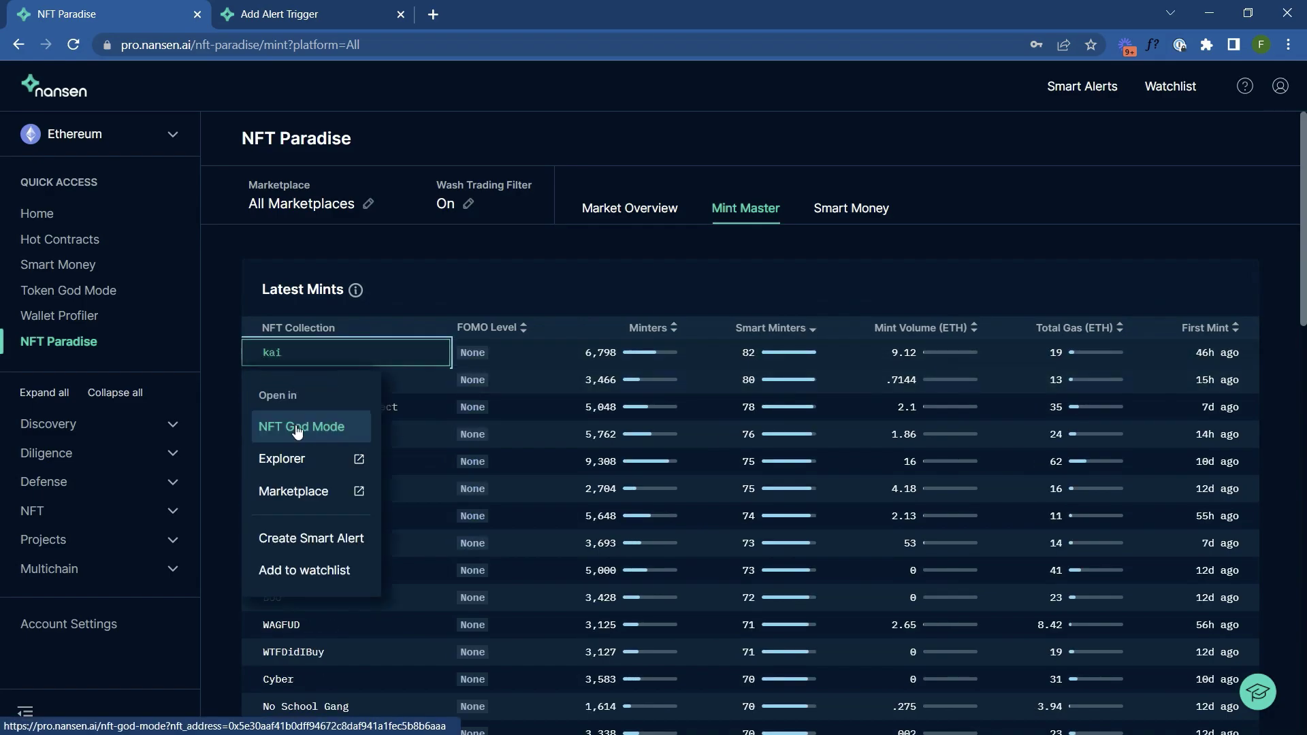
left_click(298, 537)
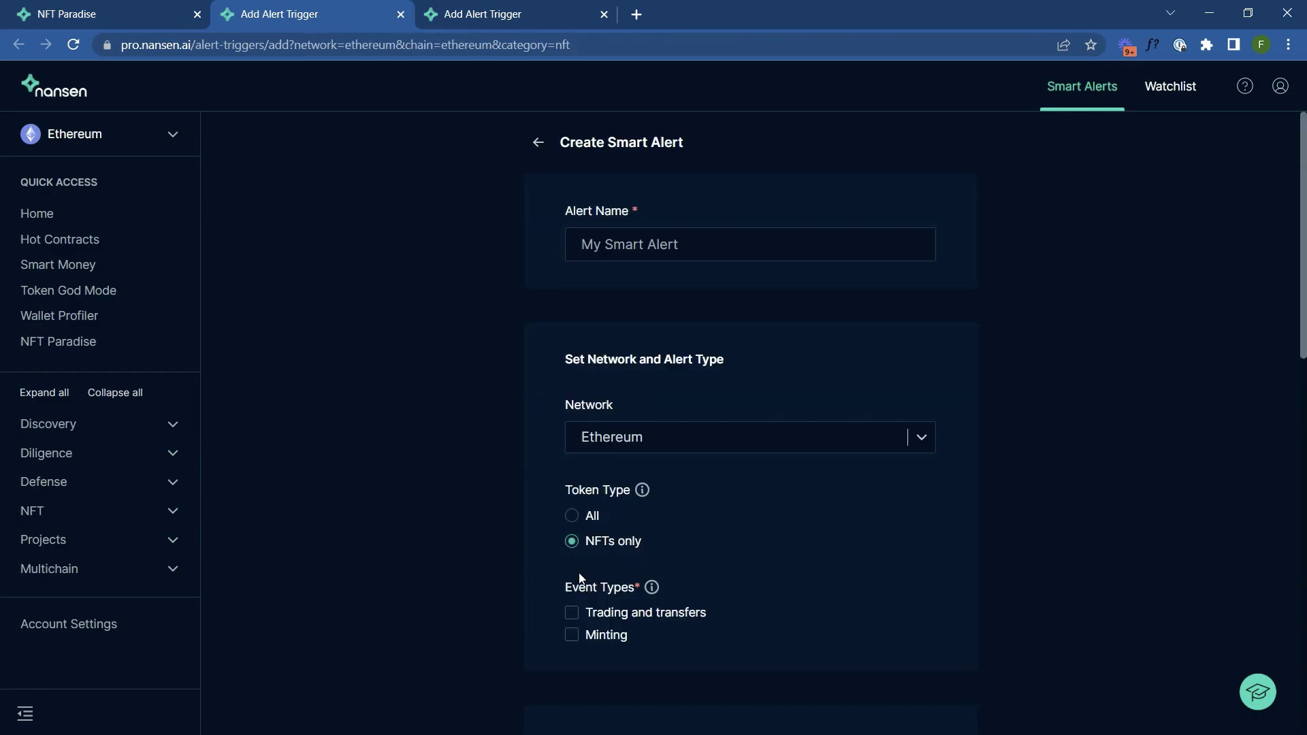
left_click(572, 635)
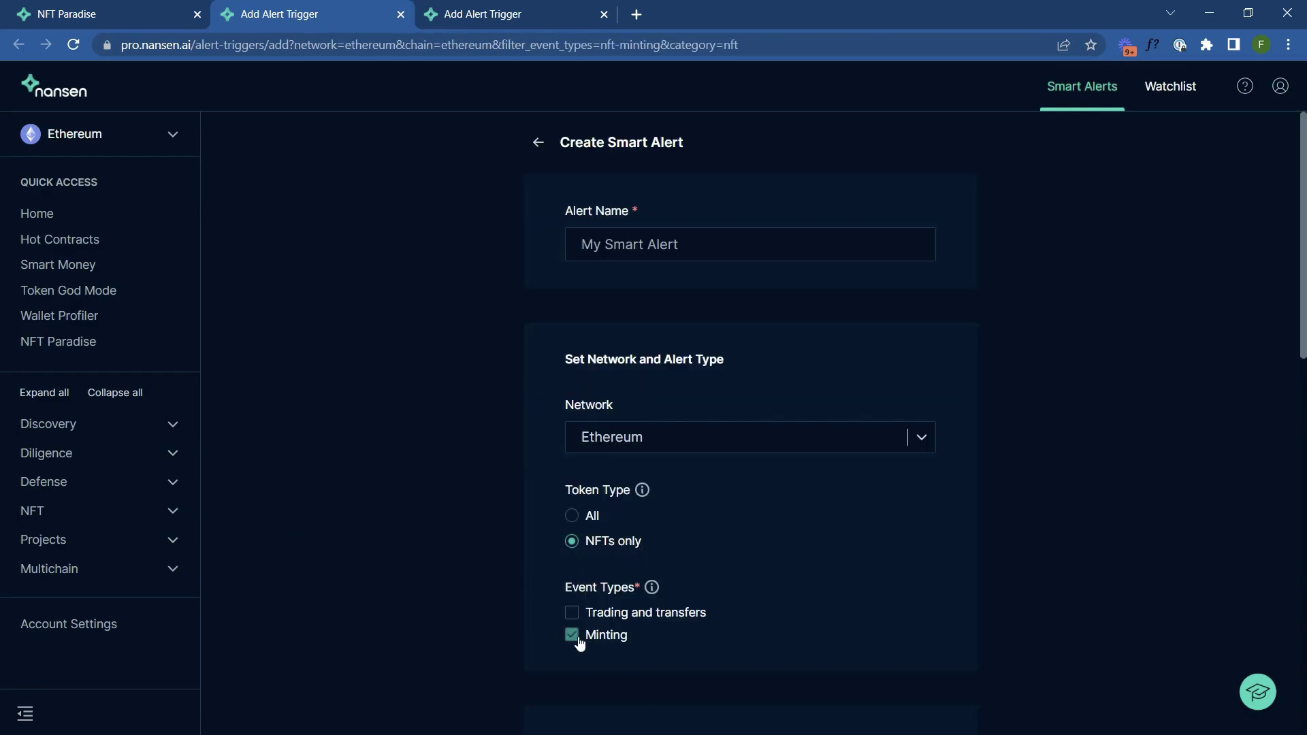
scroll(702, 625, "down", 3)
scroll(702, 625, "down", 3)
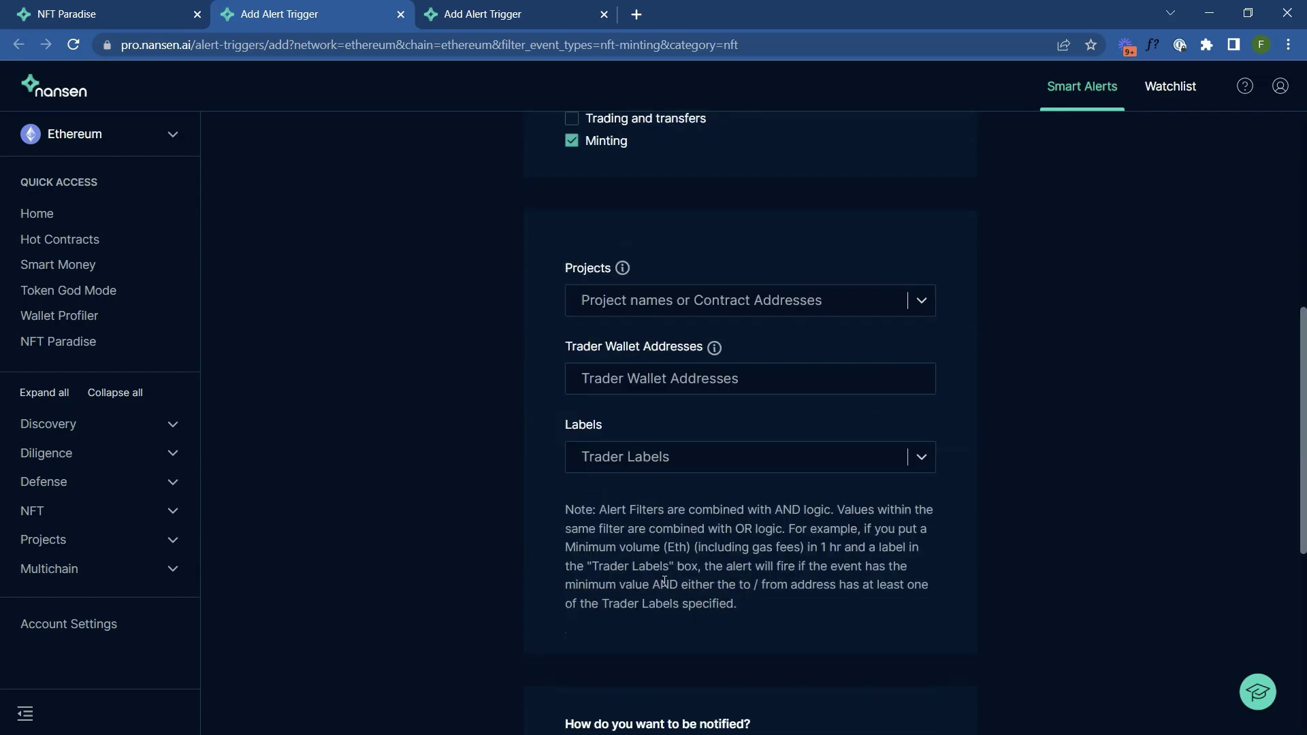
left_click(628, 440)
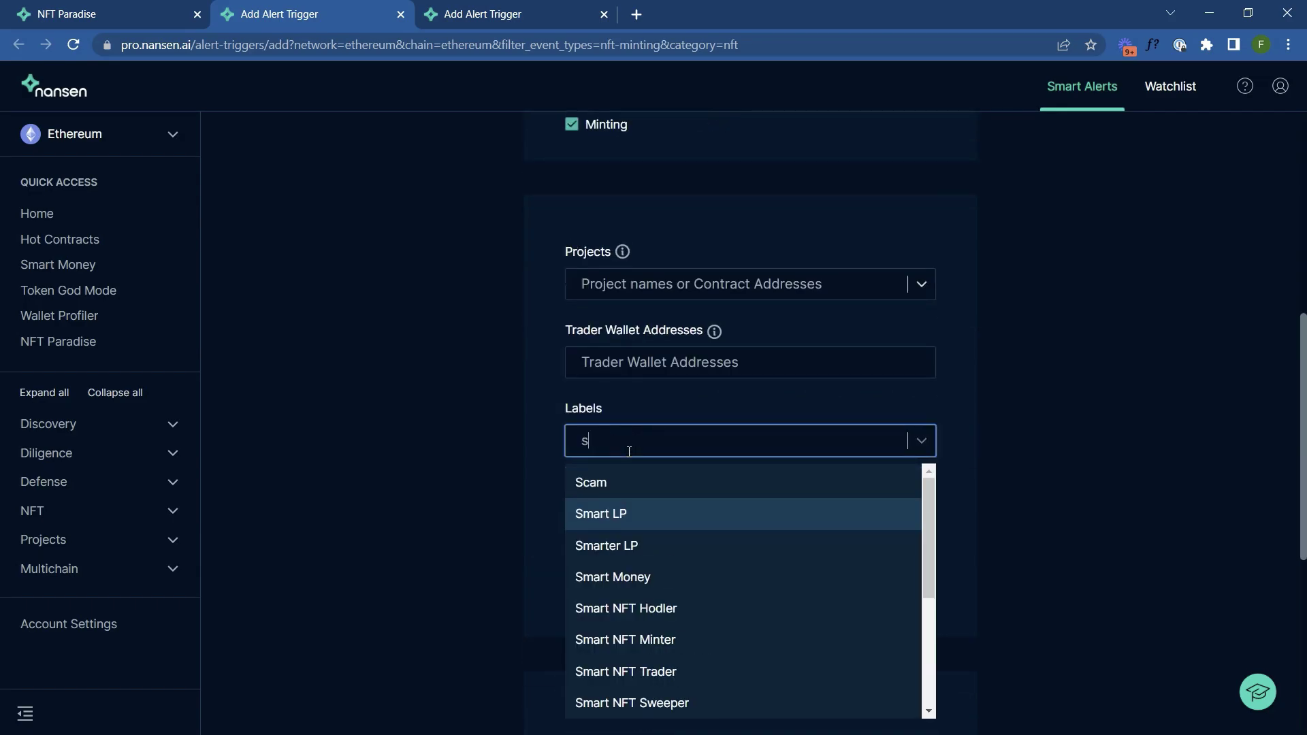
type("smart m")
key("Return")
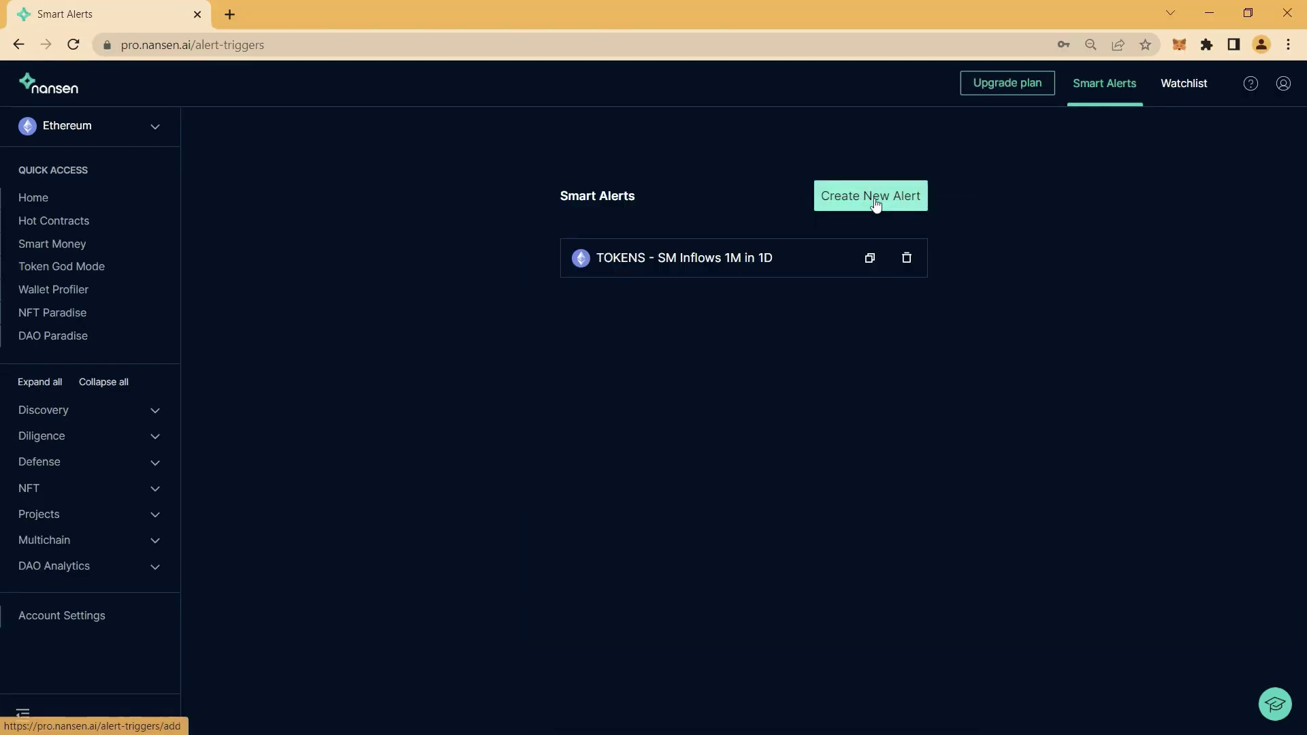
Step: Create an NFTs-only Advanced minting alert with 5 smart minters in 1 hour and 10 in 24 hours
left_click(872, 195)
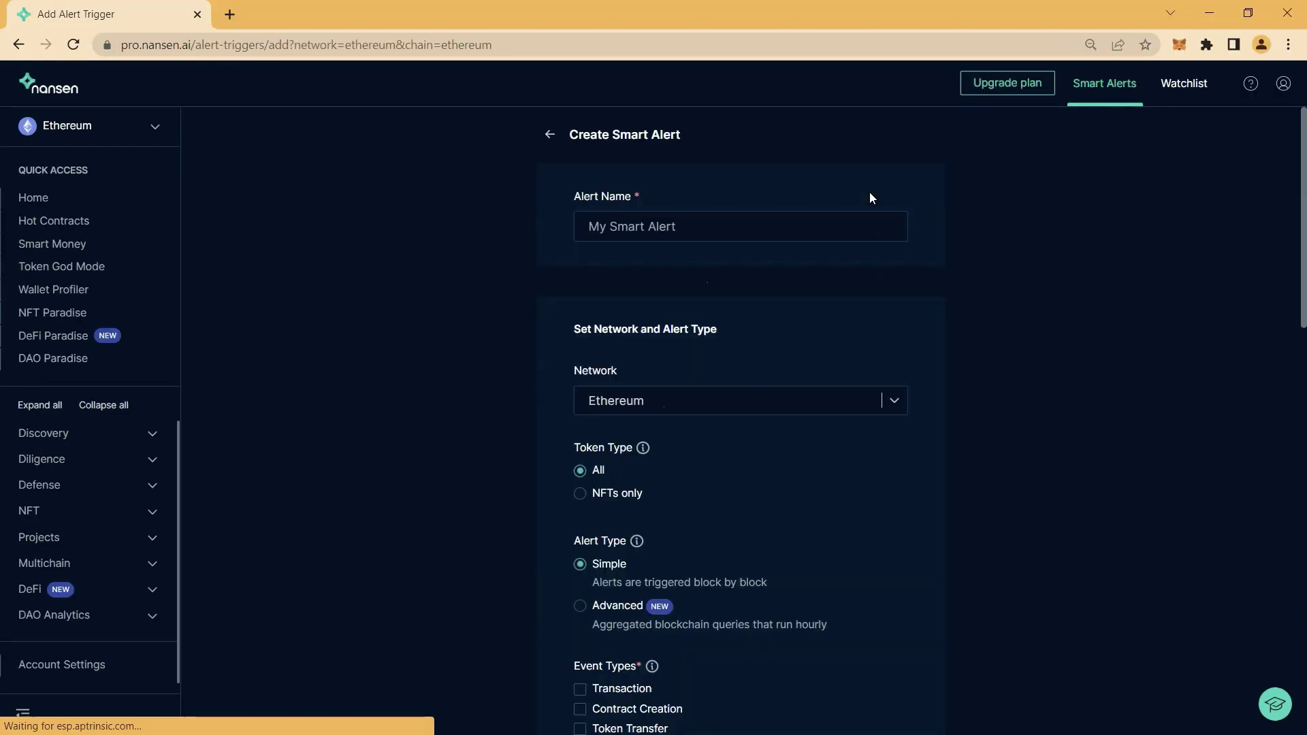
left_click(632, 496)
left_click(615, 608)
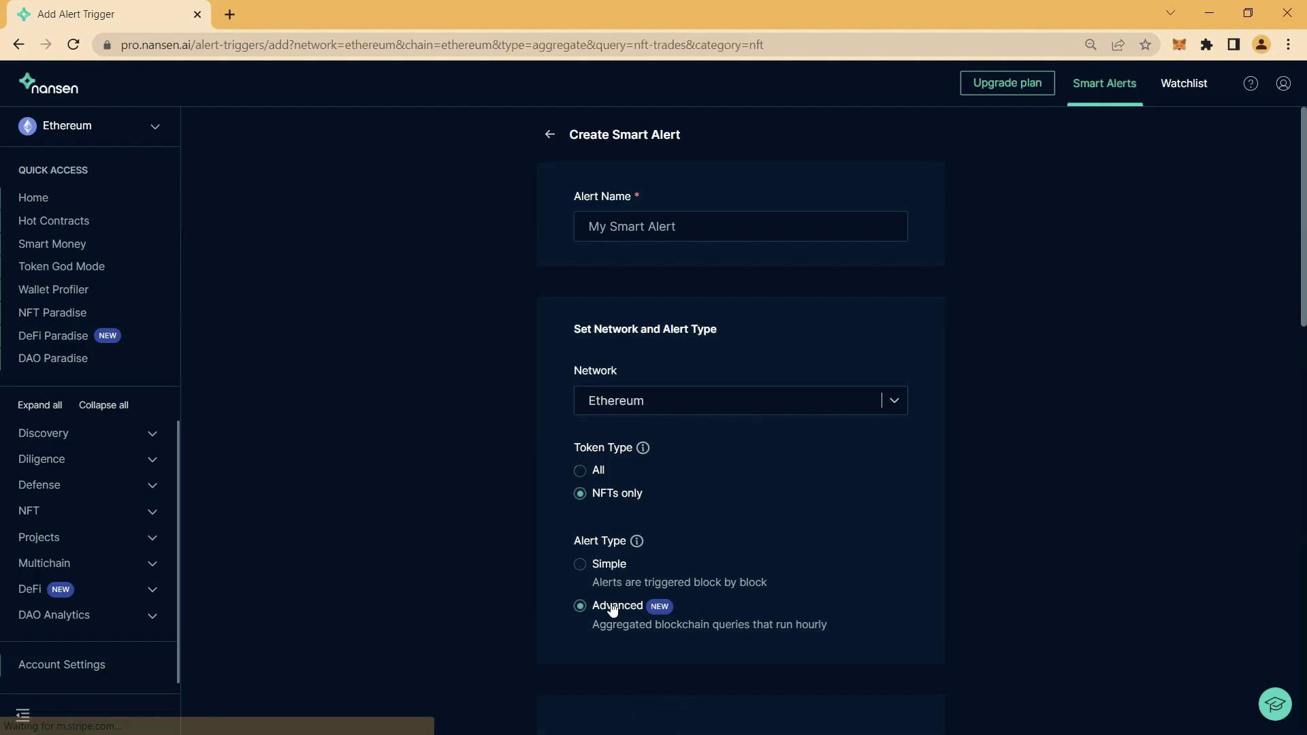
scroll(614, 608, "down", 3)
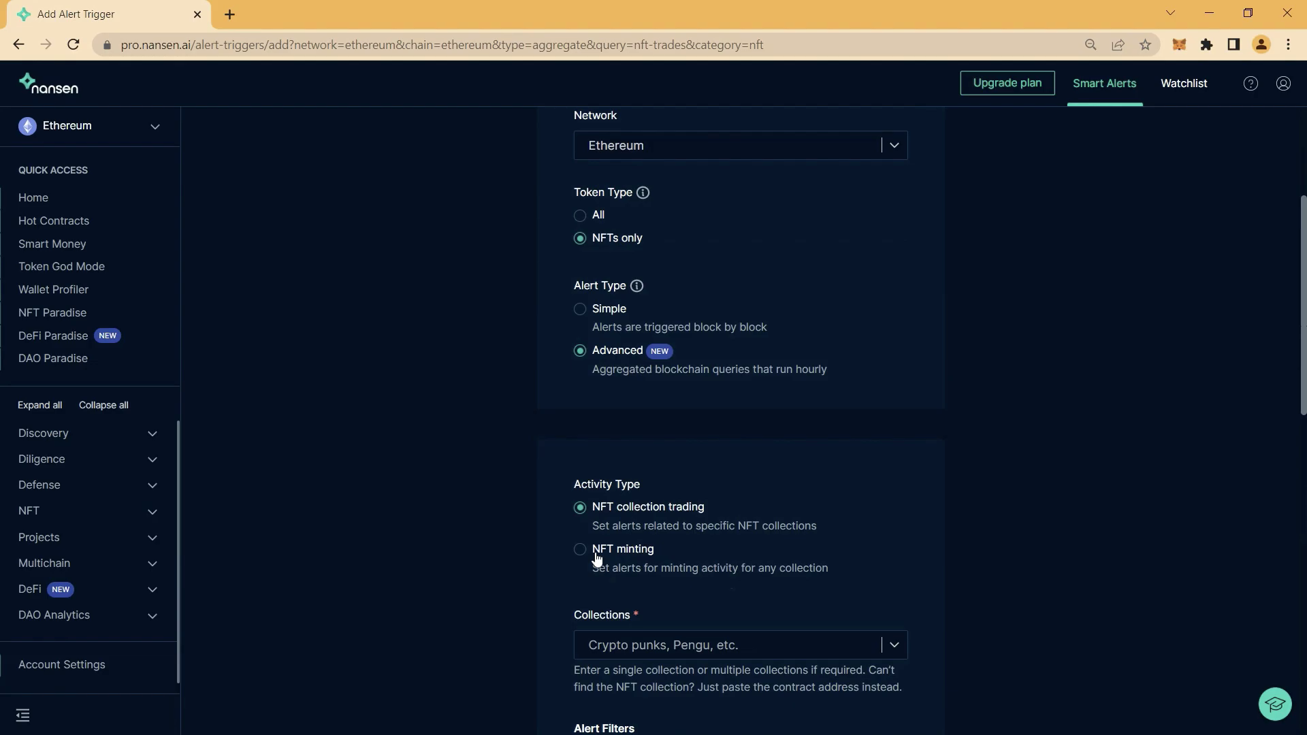
left_click(597, 553)
scroll(597, 556, "down", 3)
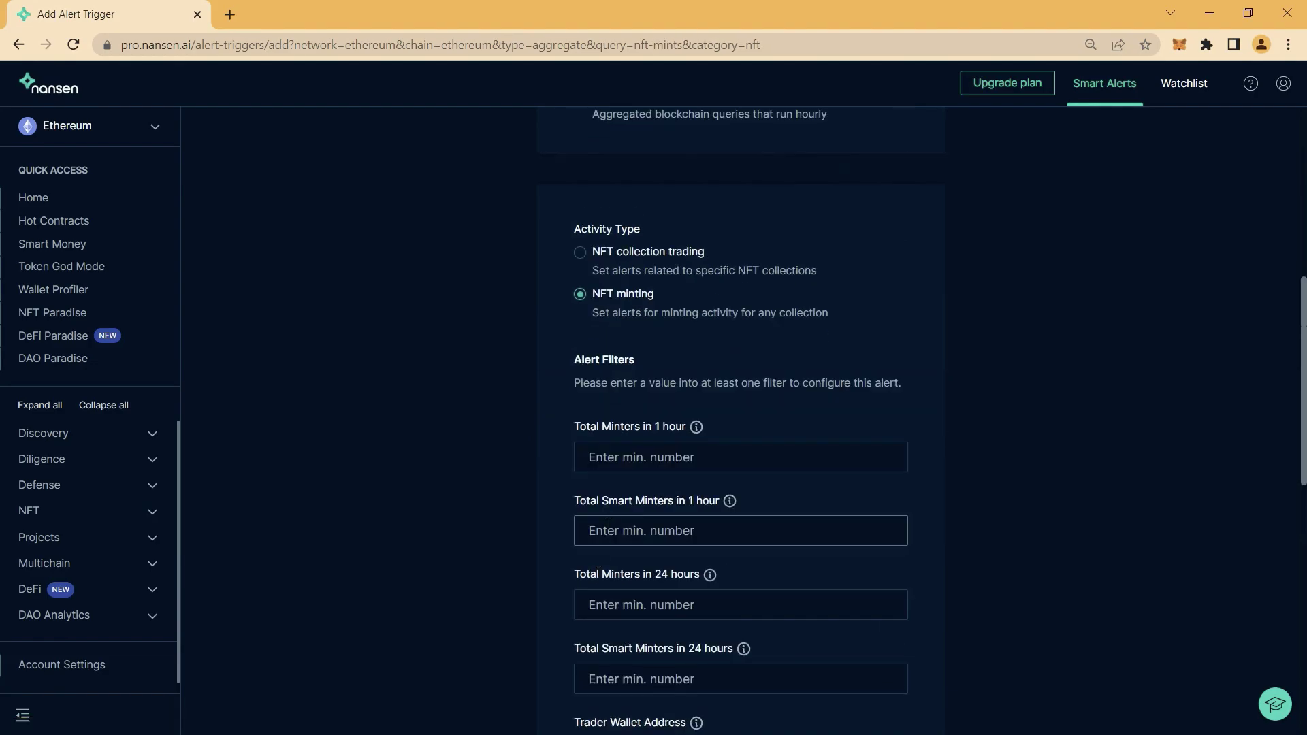
mouse_move(729, 501)
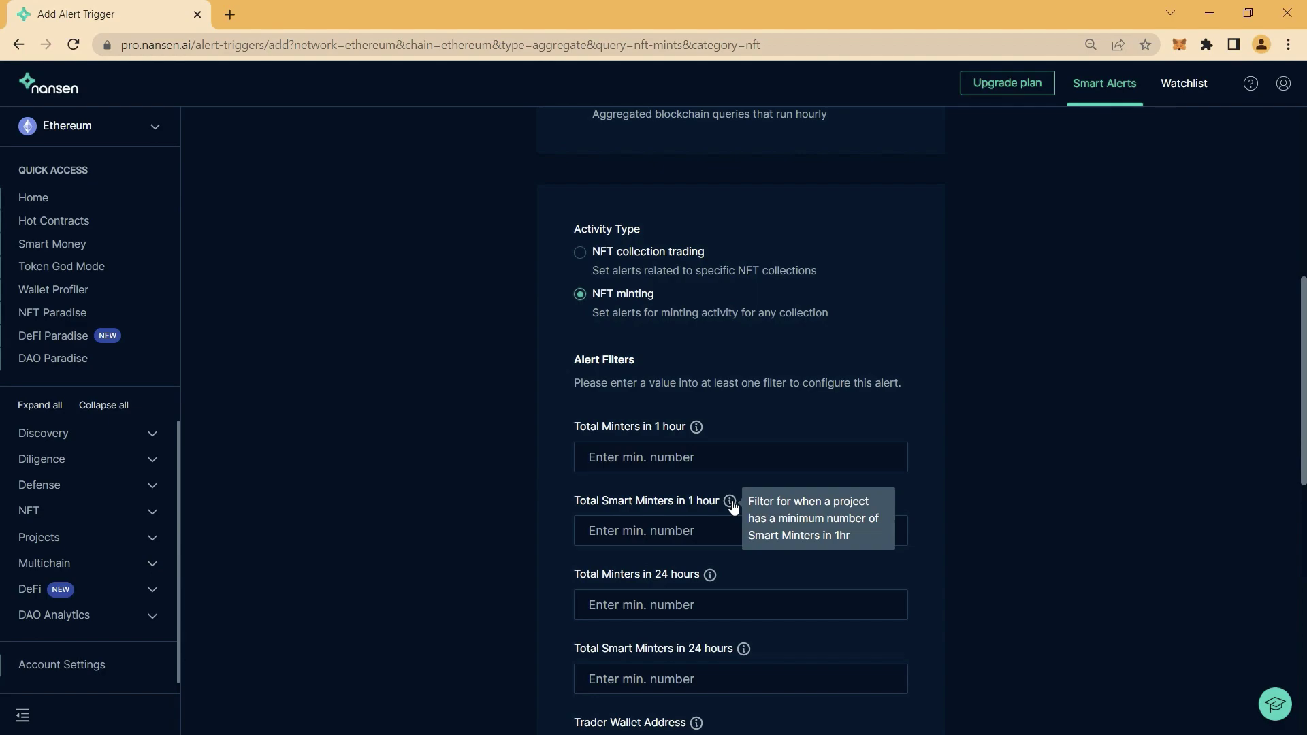
left_click(638, 530)
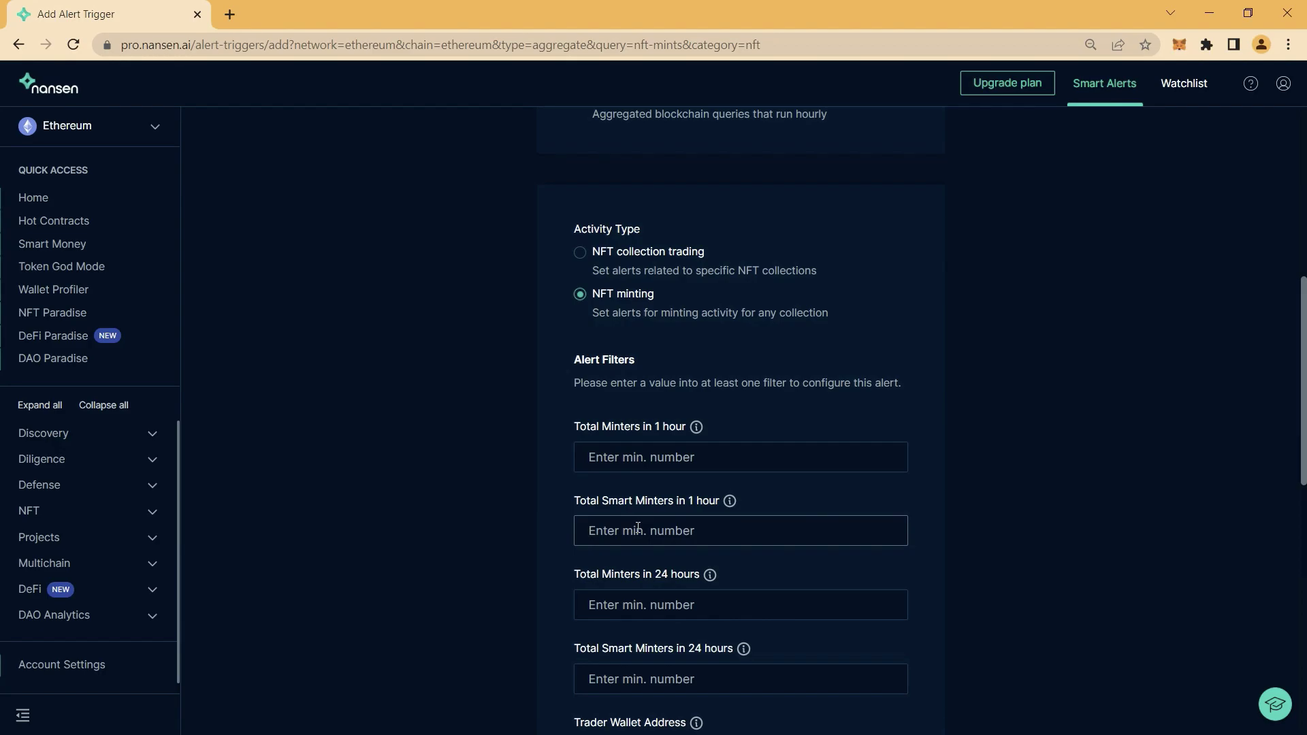
type("5")
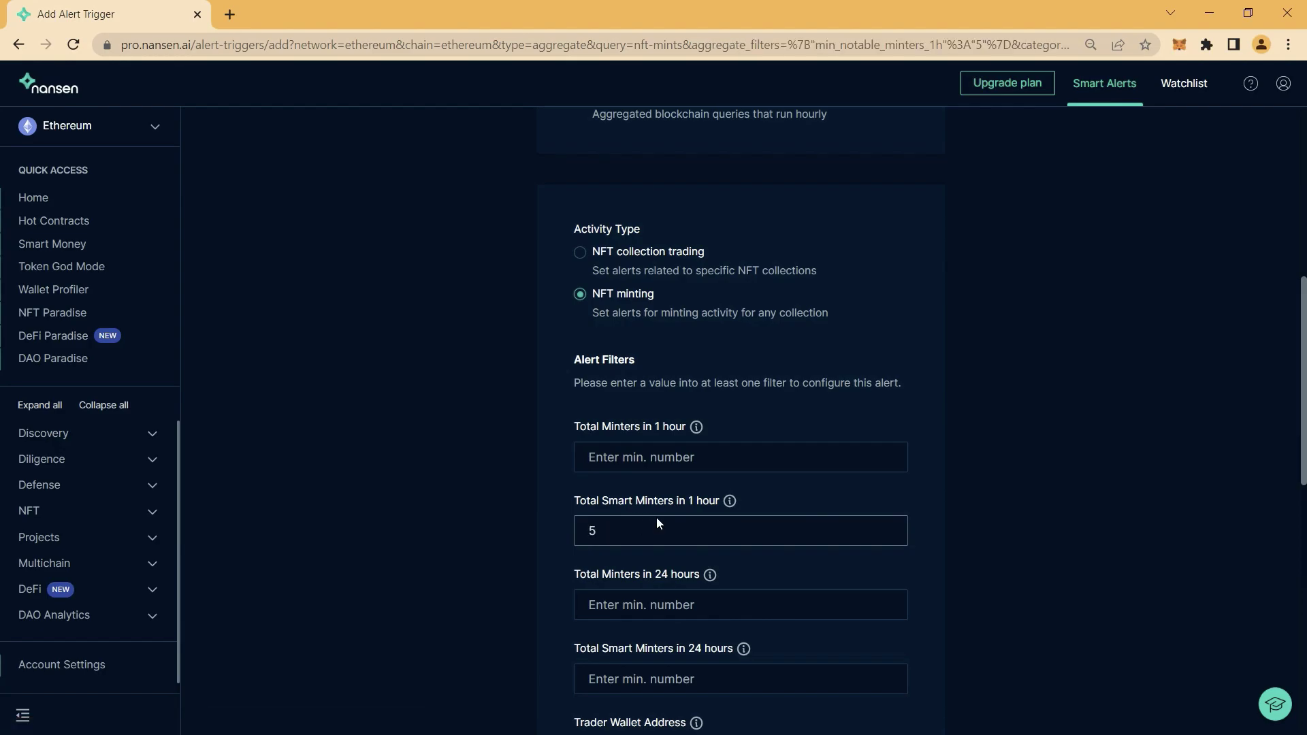
scroll(656, 517, "down", 3)
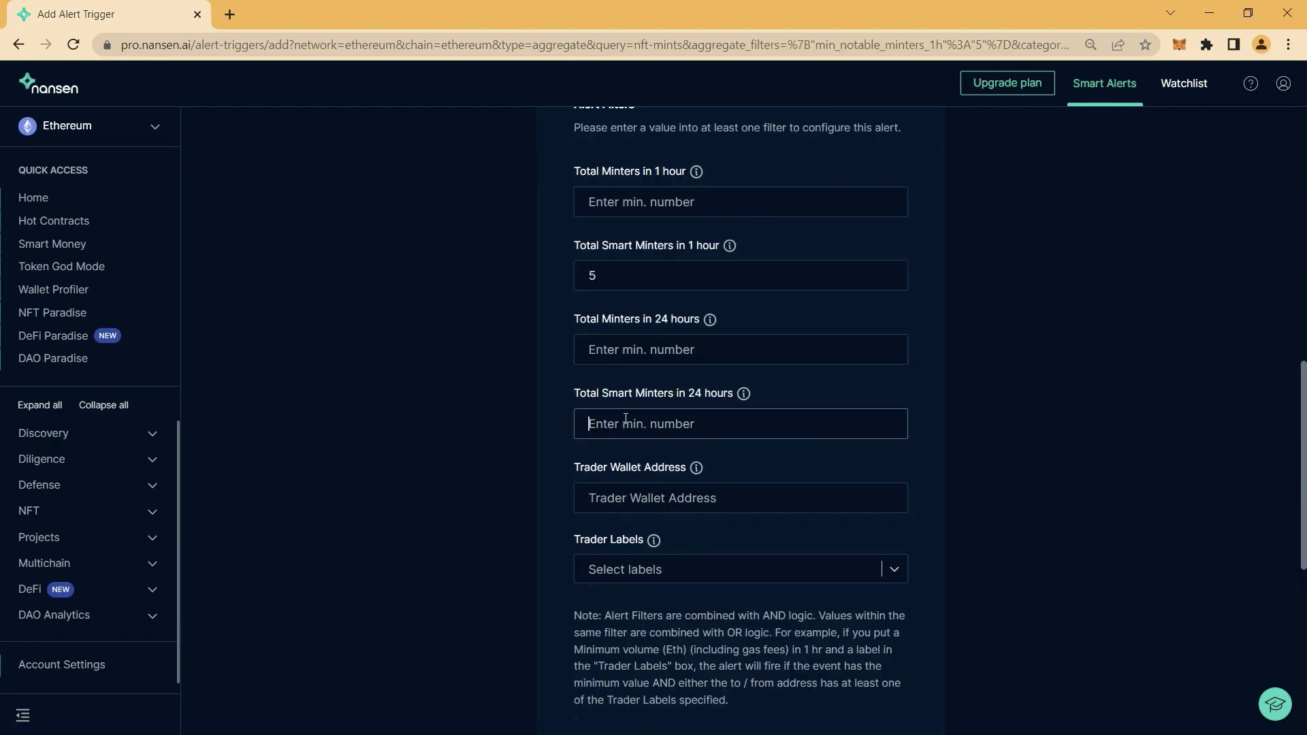
type("10")
left_click(623, 496)
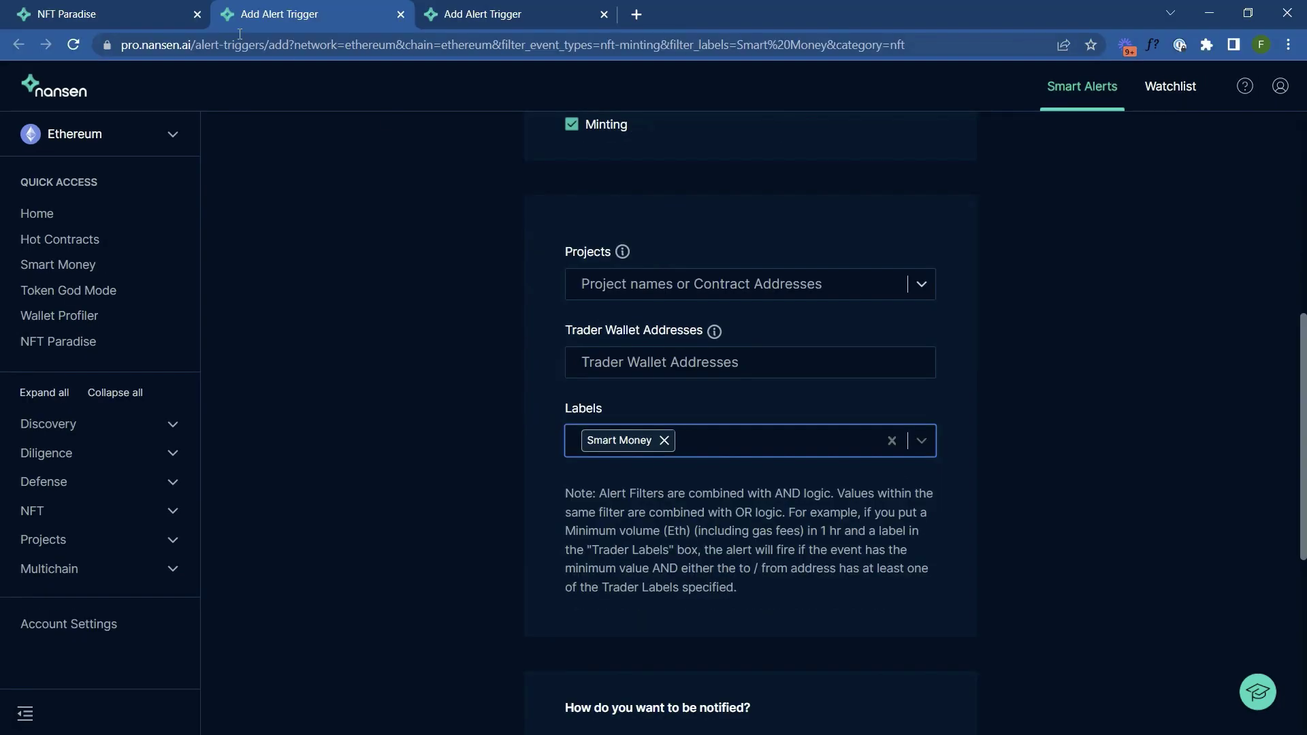
Step: From the Minting Leaderboard, open top minter arnas.eth's NFT Wallet Profiler in a new tab
left_click(66, 14)
left_click(384, 289)
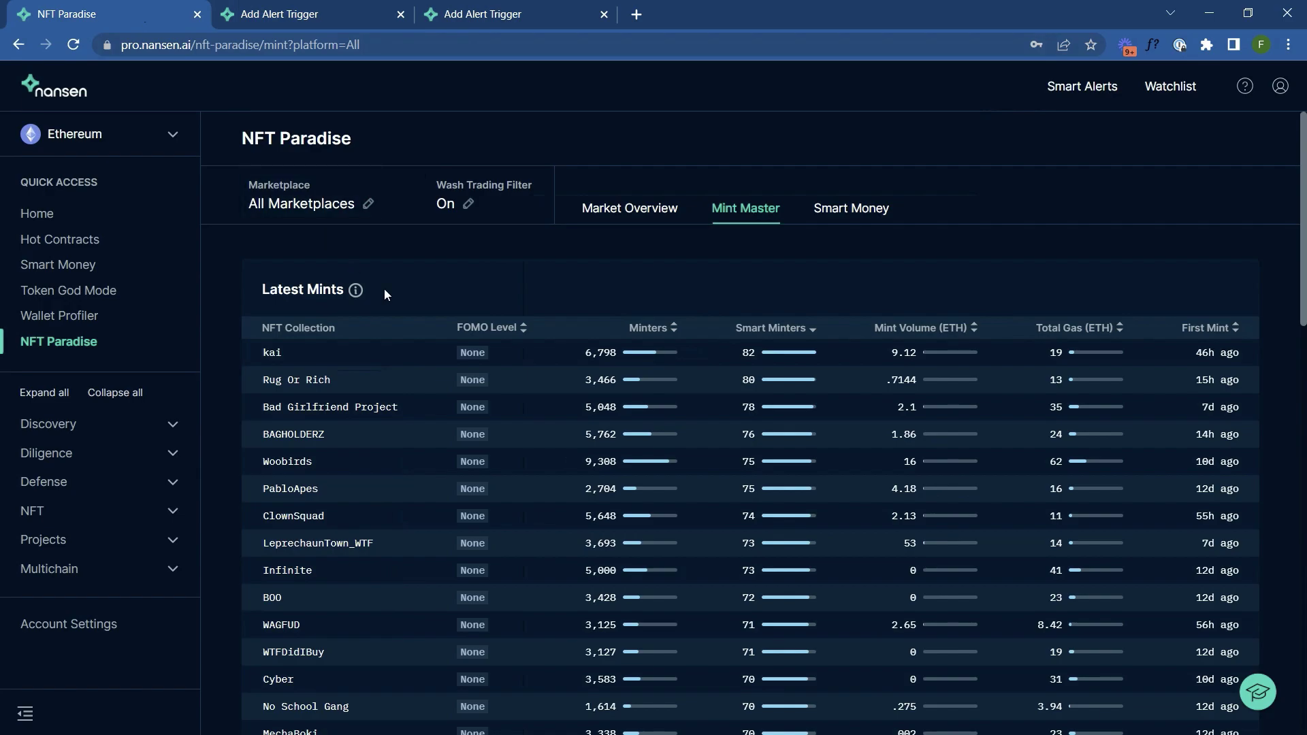
scroll(451, 354, "down", 5)
scroll(450, 354, "down", 4)
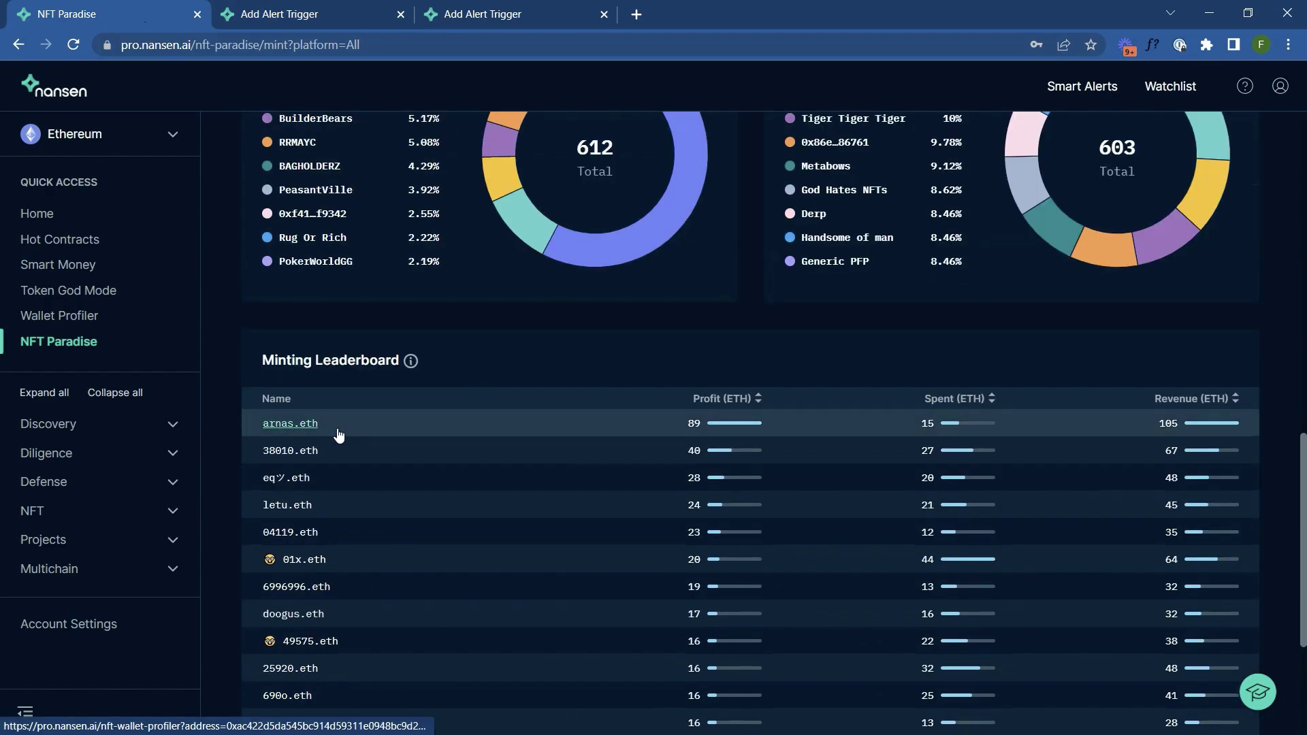
left_click(290, 424)
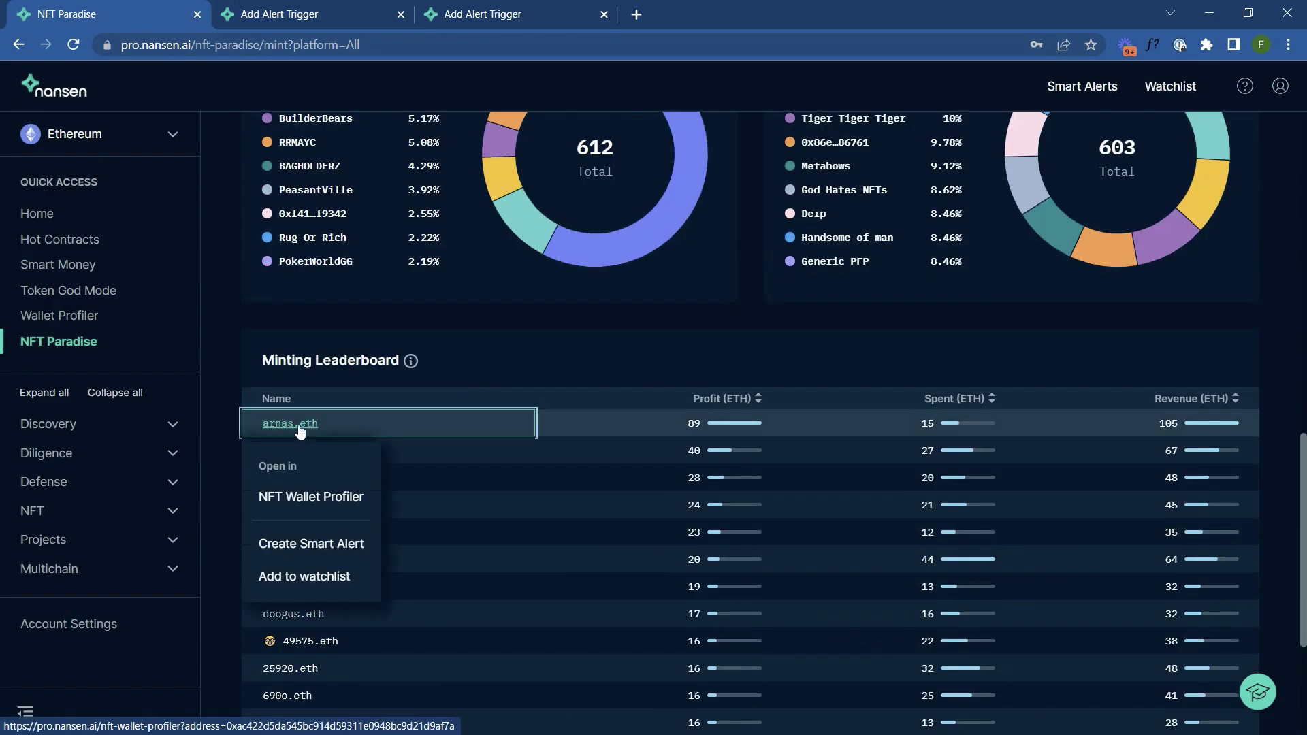
right_click(337, 497)
left_click(373, 504)
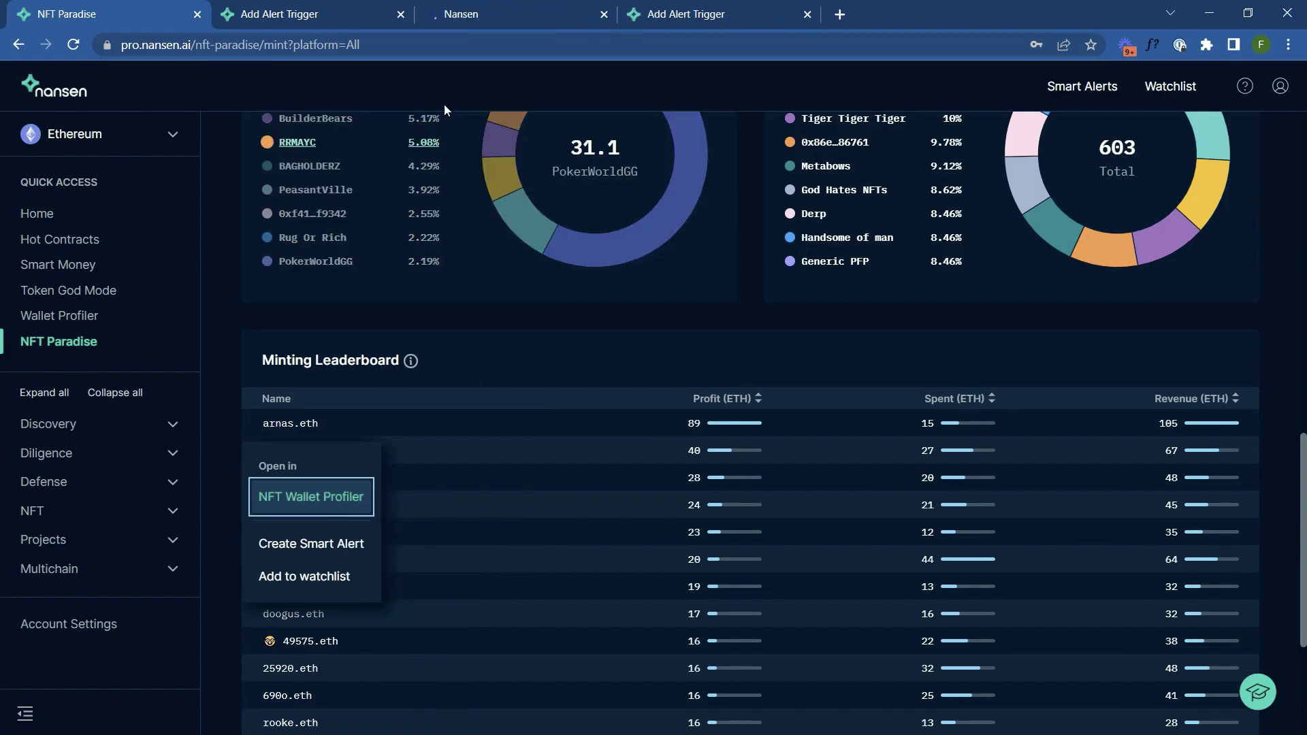
left_click(461, 13)
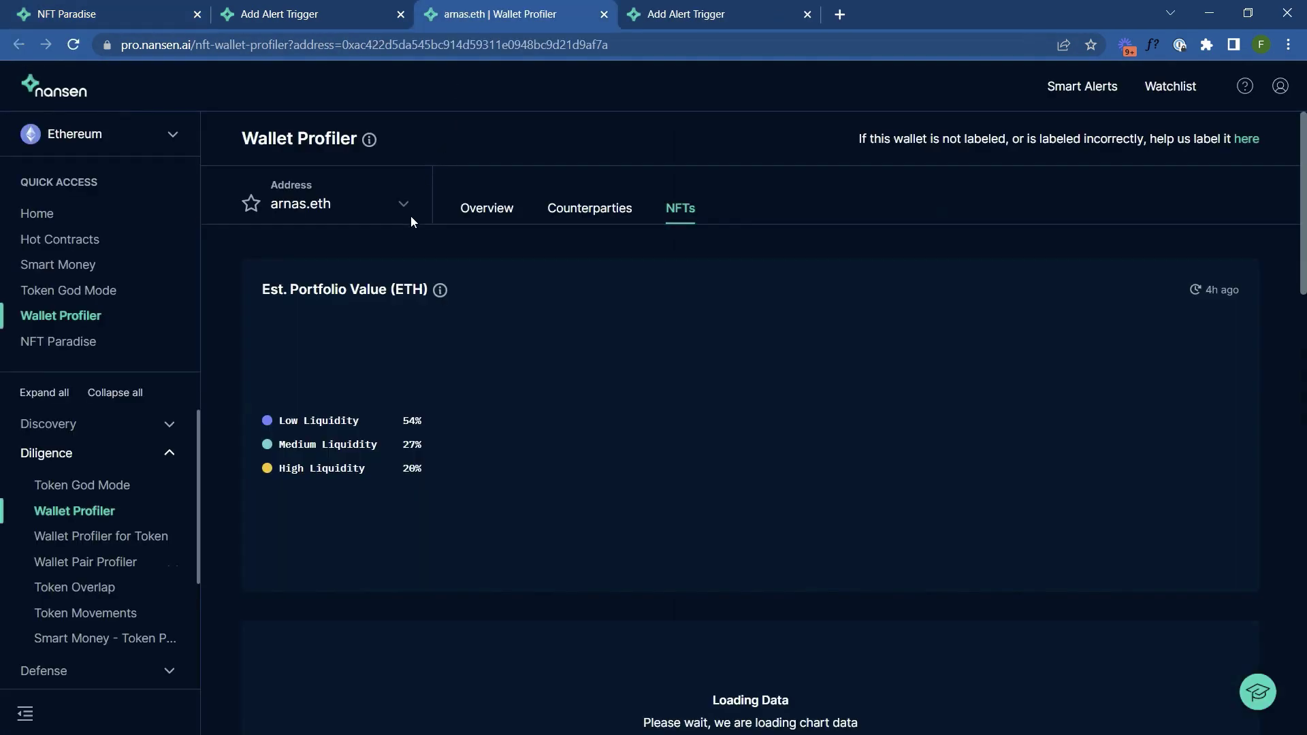
left_click(404, 203)
left_click(284, 250)
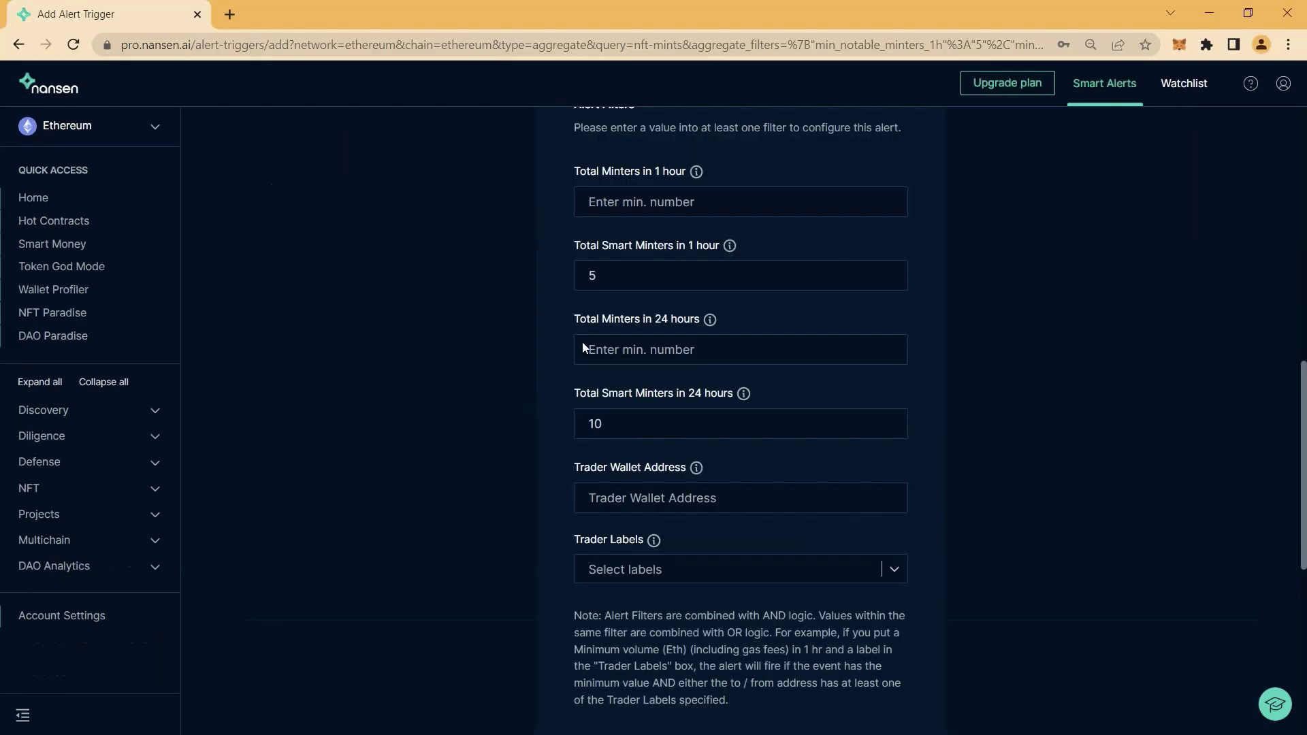
Step: Paste the trader wallet address, set the alert name to 'MINTING - SM MINTERS 5 in 1H' and add the Telegram ID
left_click(599, 496)
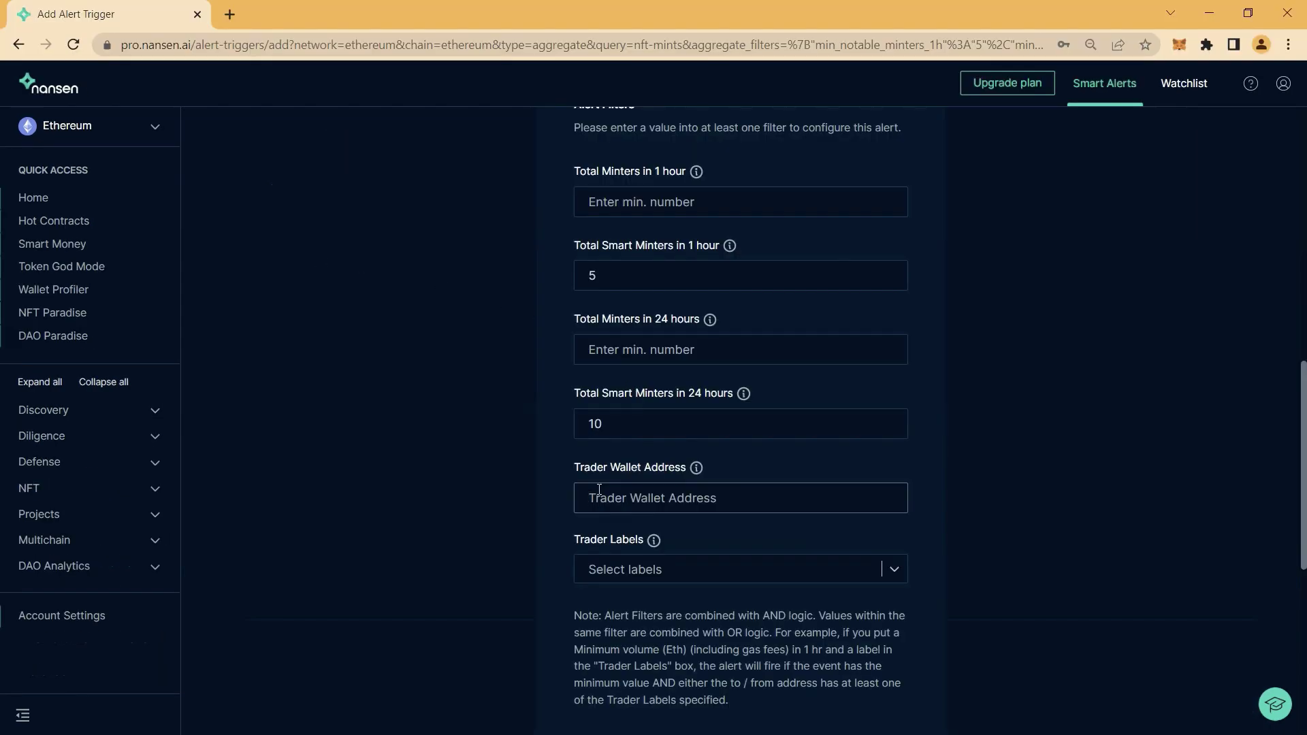
key("ctrl+v")
scroll(534, 465, "up", 4)
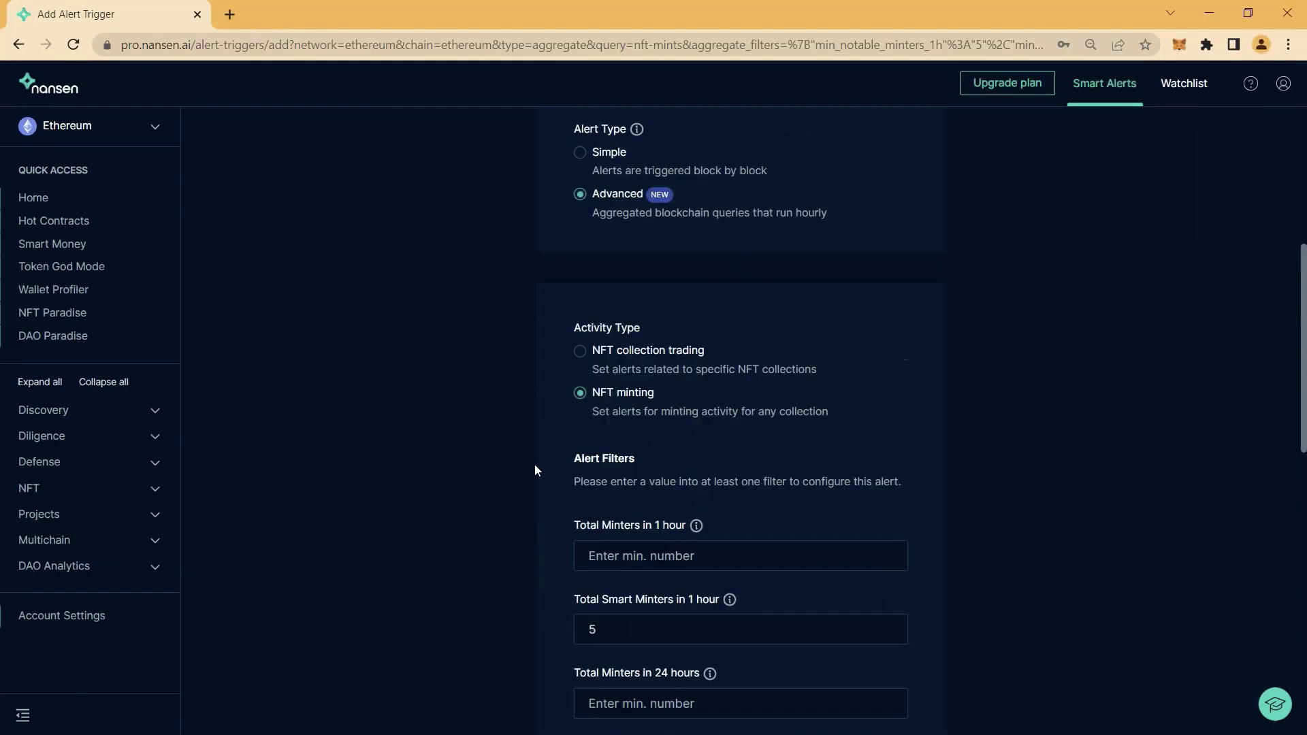
scroll(534, 465, "up", 5)
left_click(609, 226)
key("ctrl+v")
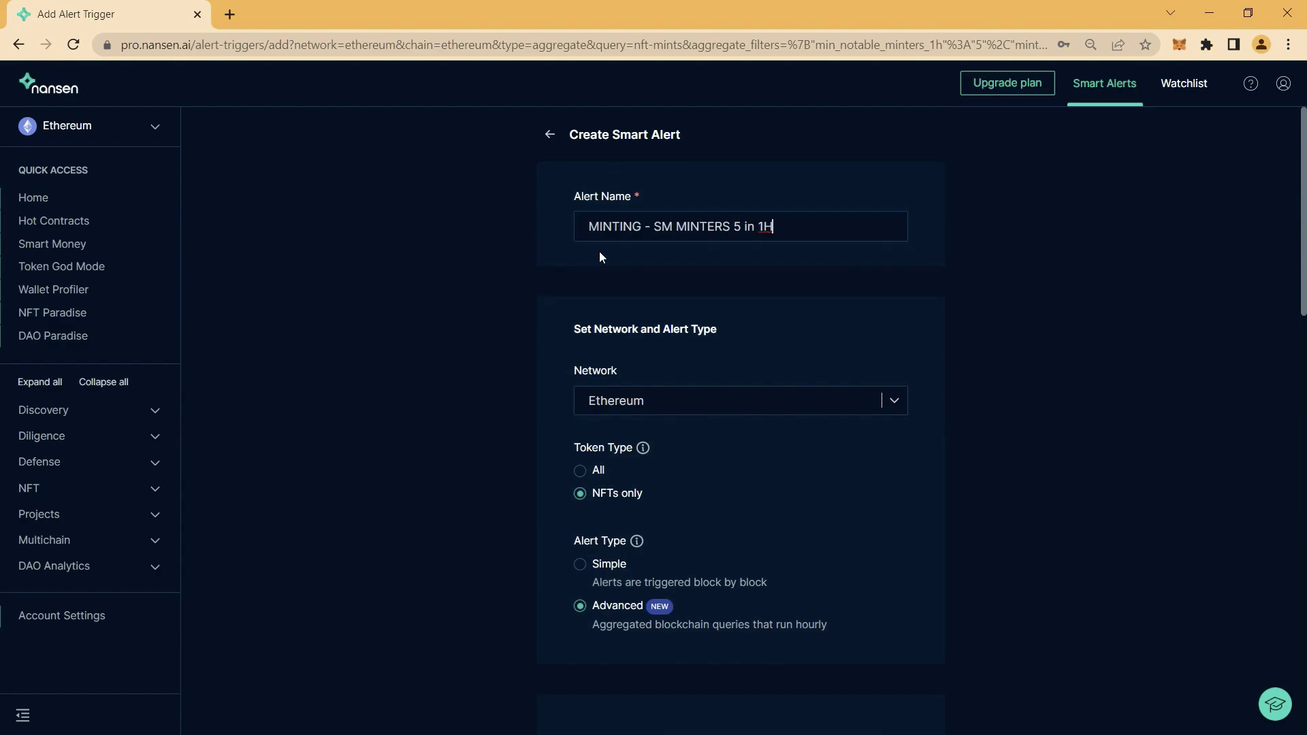
scroll(497, 344, "down", 10)
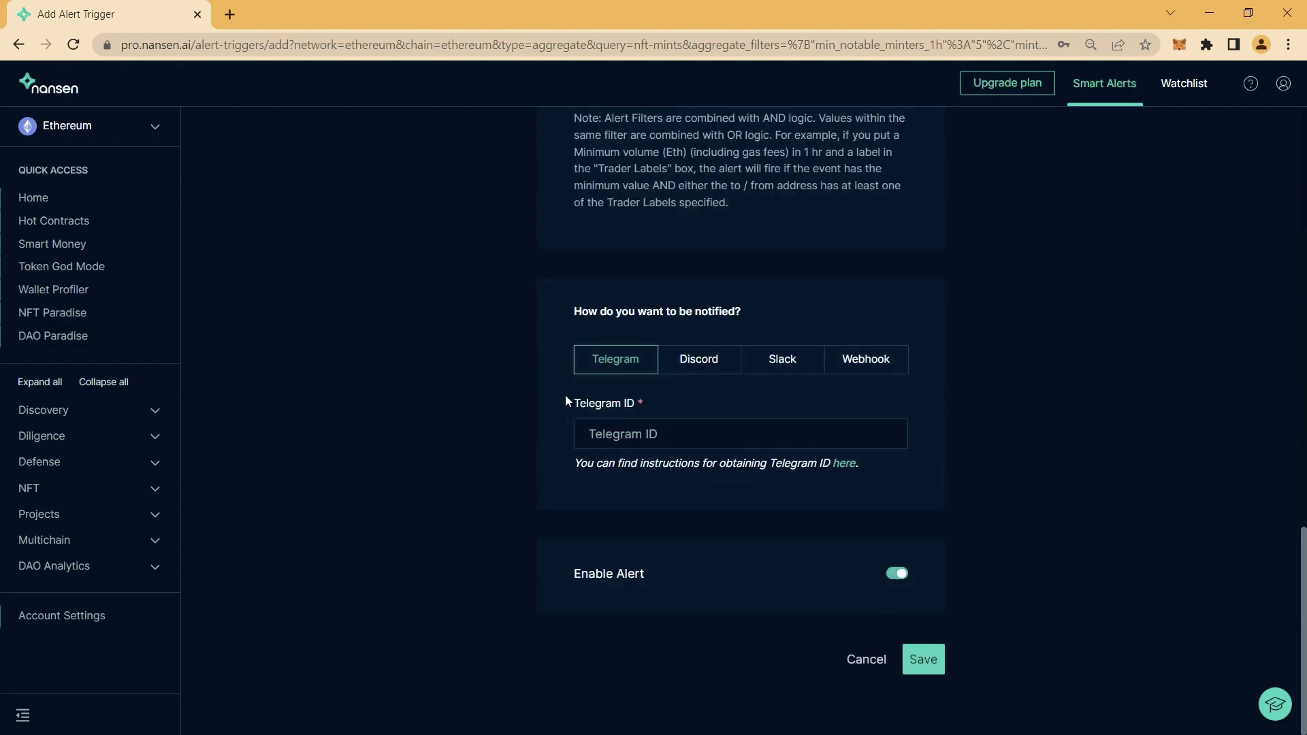
left_click(715, 434)
key("ctrl+v")
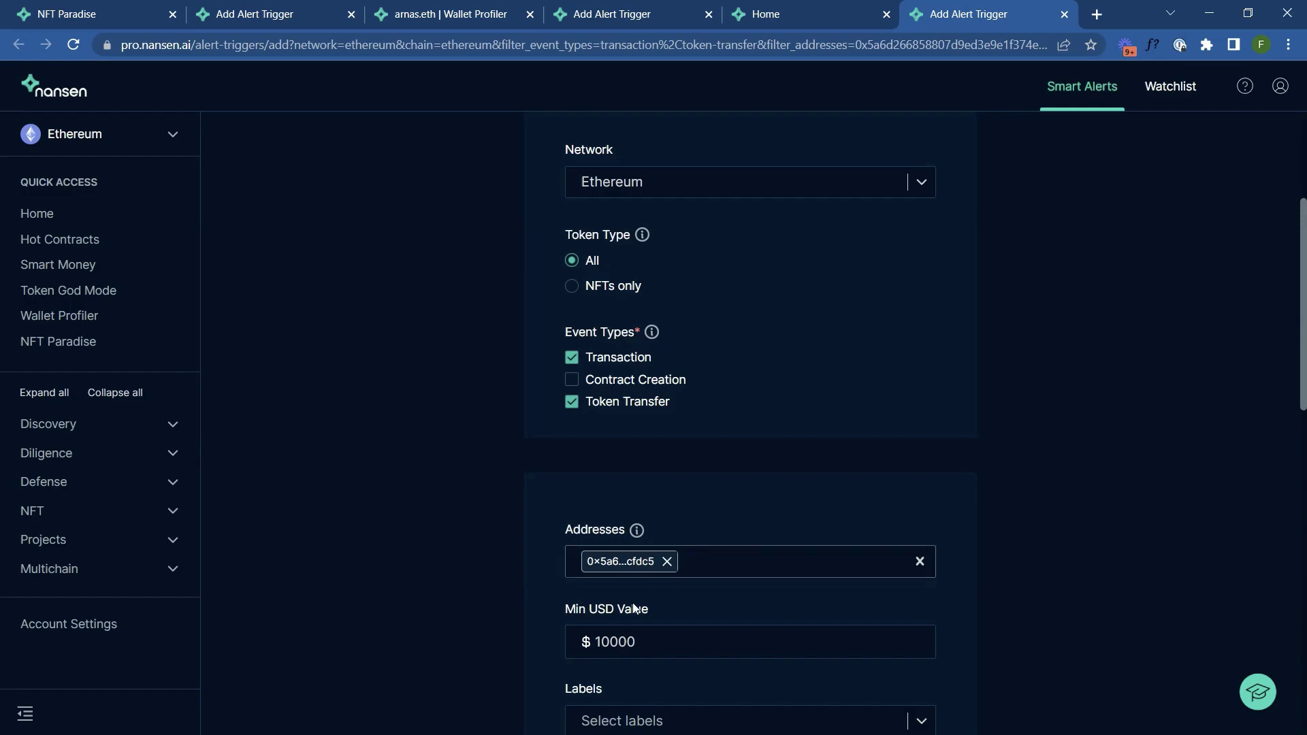
Step: Filter the token alert by wallet labels Smart LP, Smarter LP, First Mover LP and First Mover Staking
left_click(612, 643)
scroll(580, 650, "down", 3)
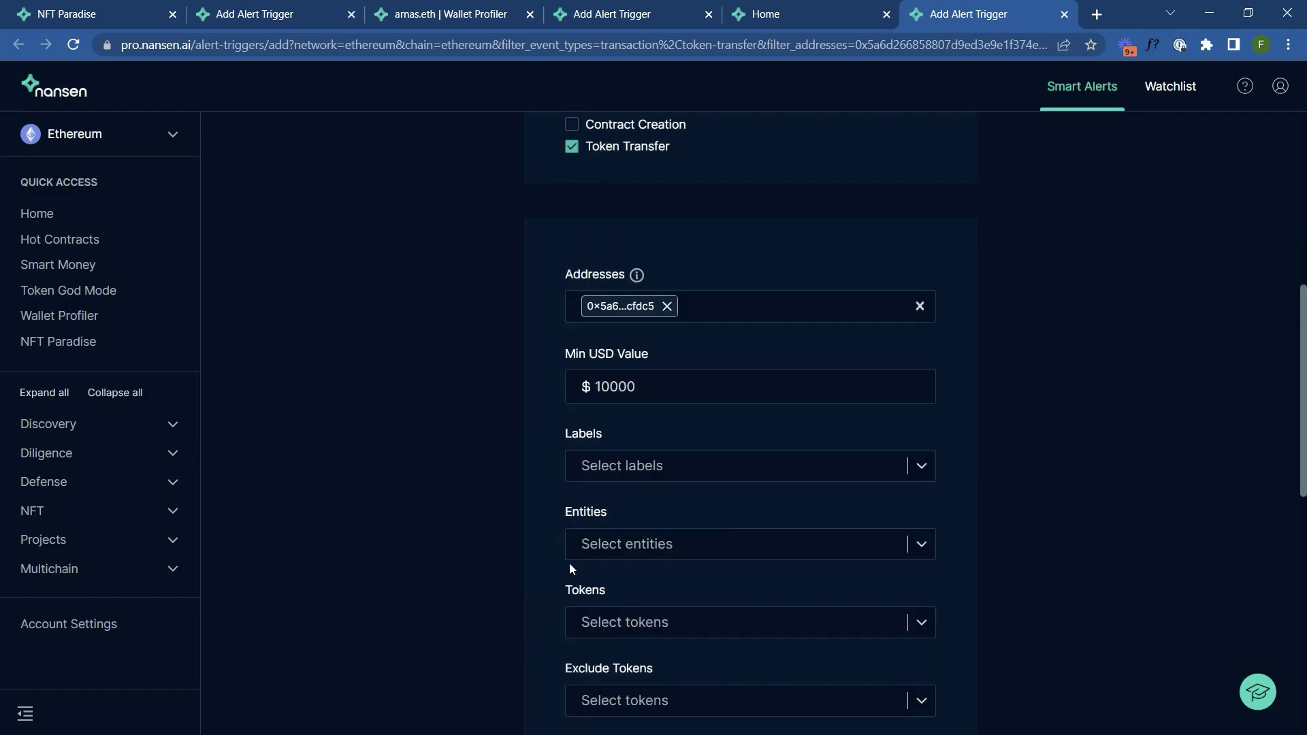
left_click(596, 460)
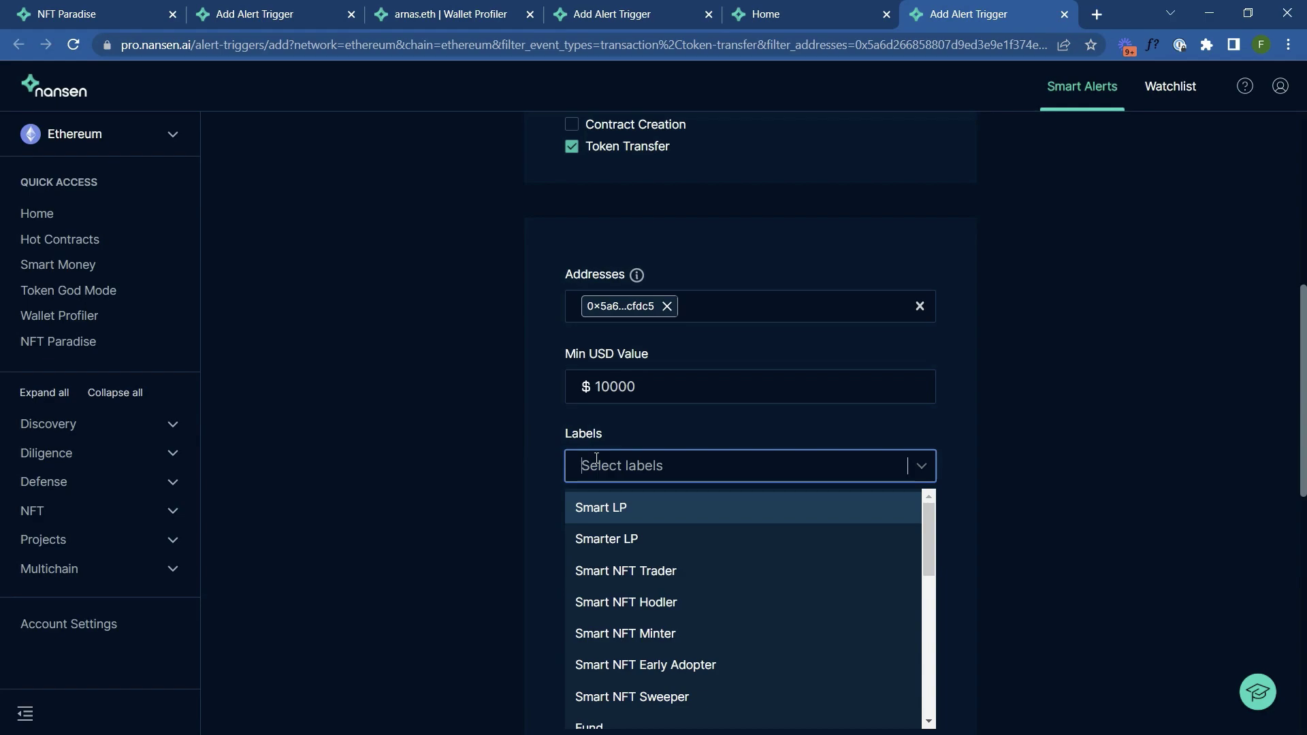
type("Smart")
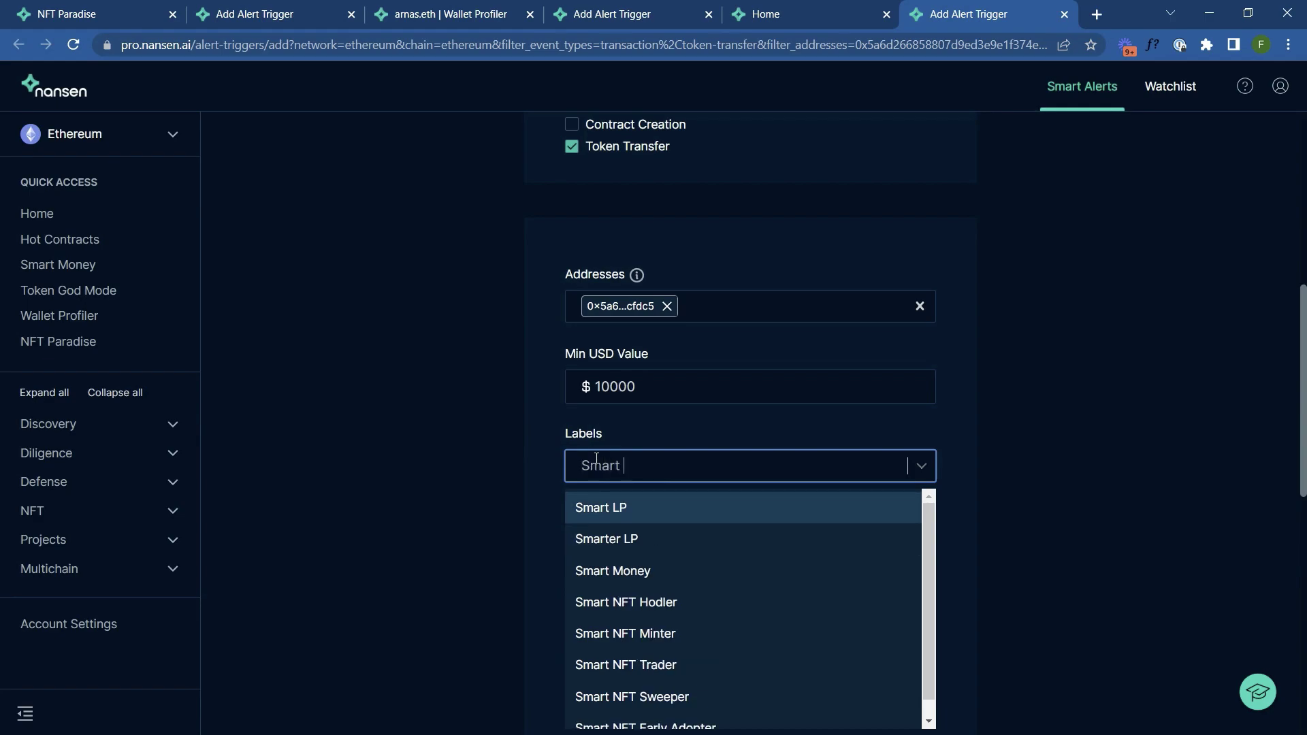
left_click(609, 508)
type("Smart")
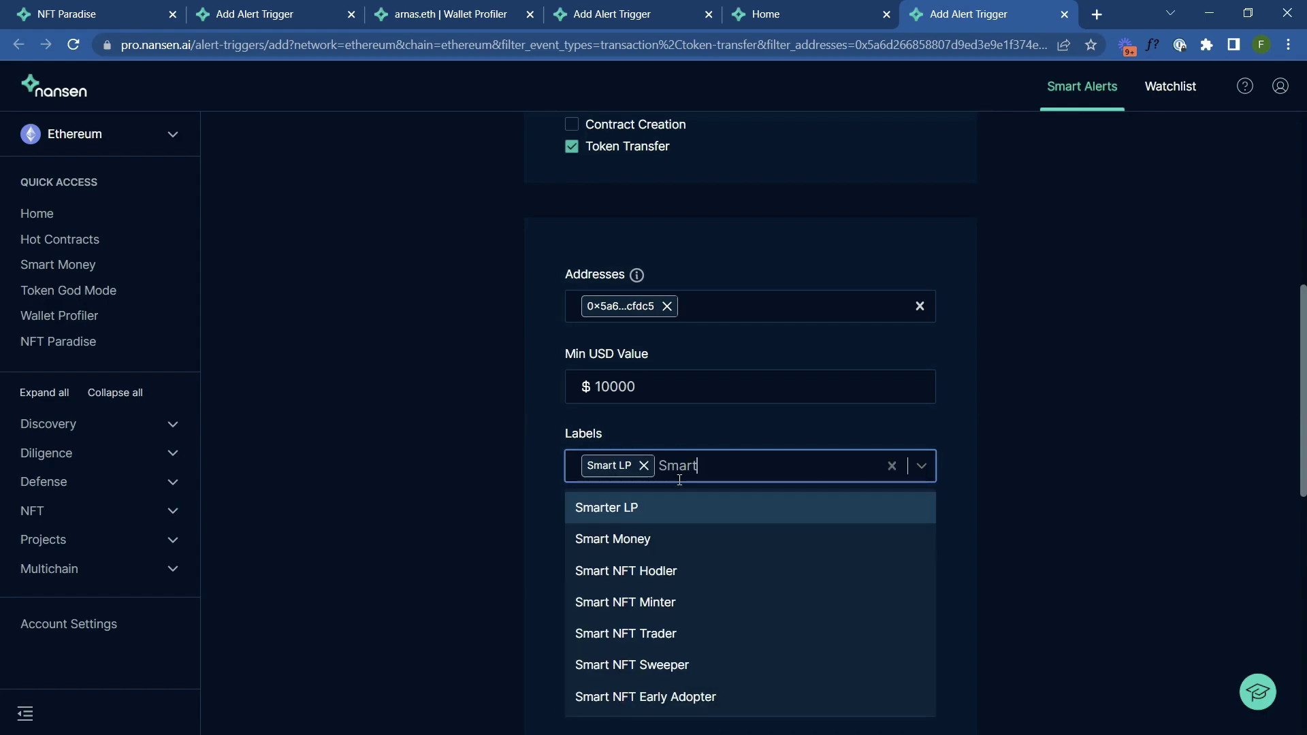
left_click(658, 508)
type("first")
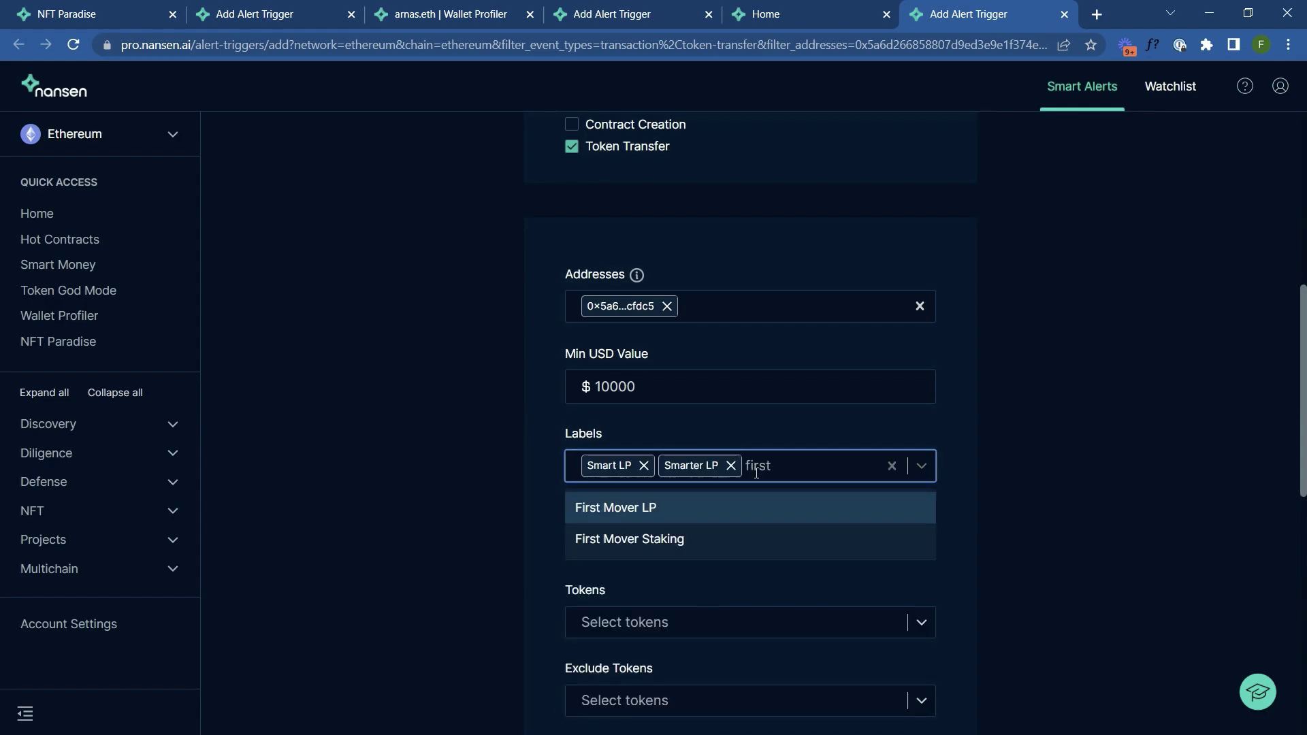
left_click(725, 510)
type("first")
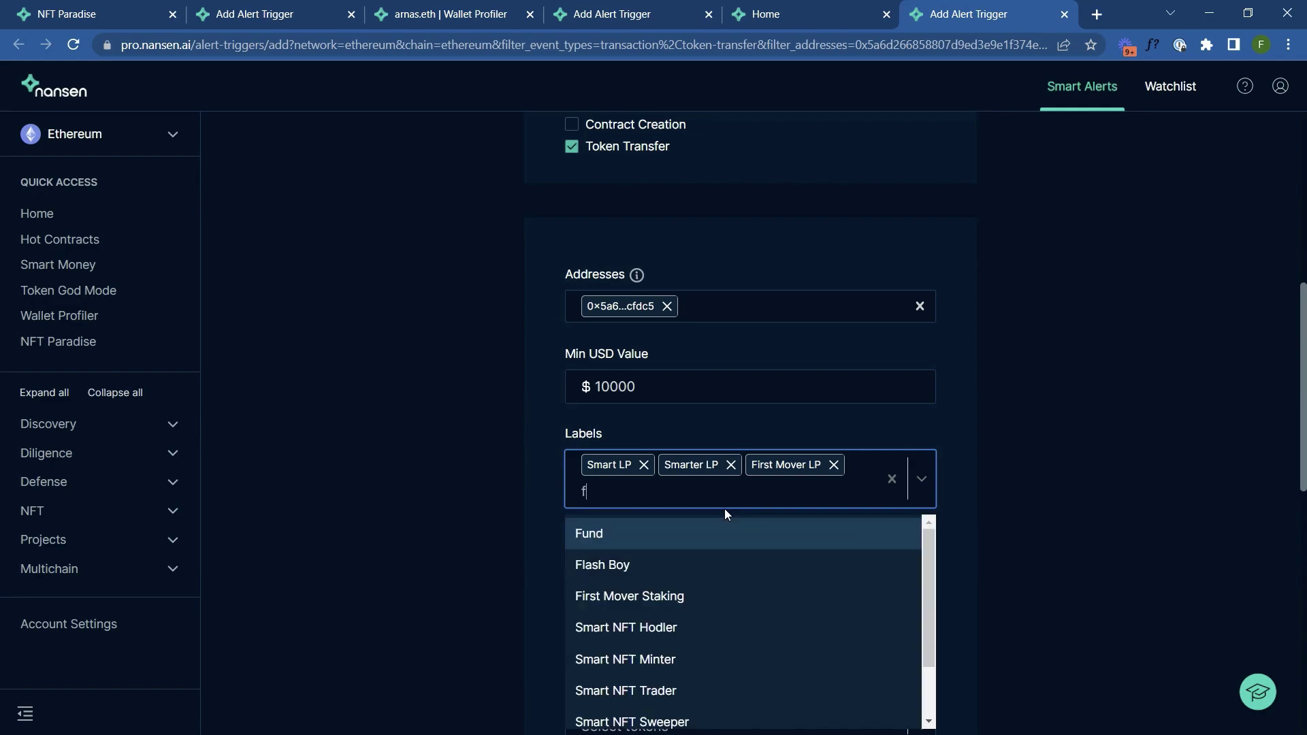
left_click(729, 533)
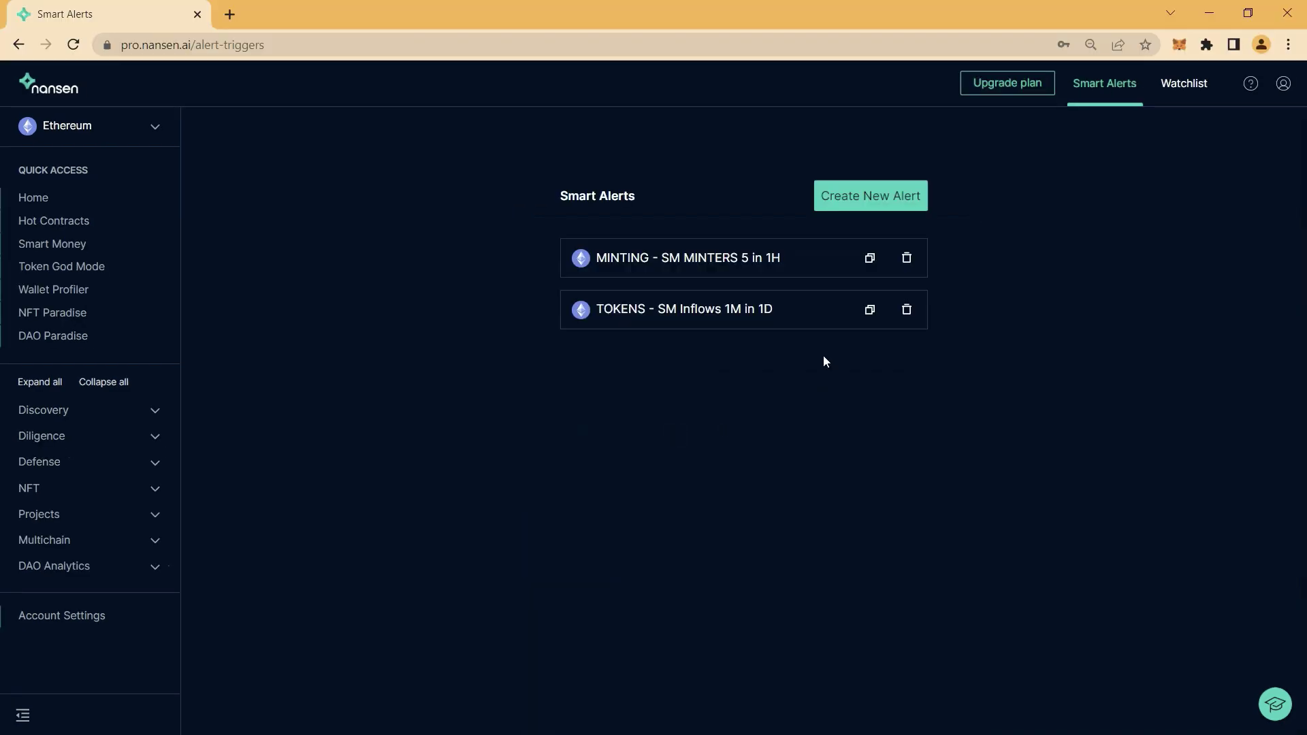
Step: Create a new advanced alert on the Hot Contracts query with Min Inflow (1H) set to 1000000
left_click(870, 195)
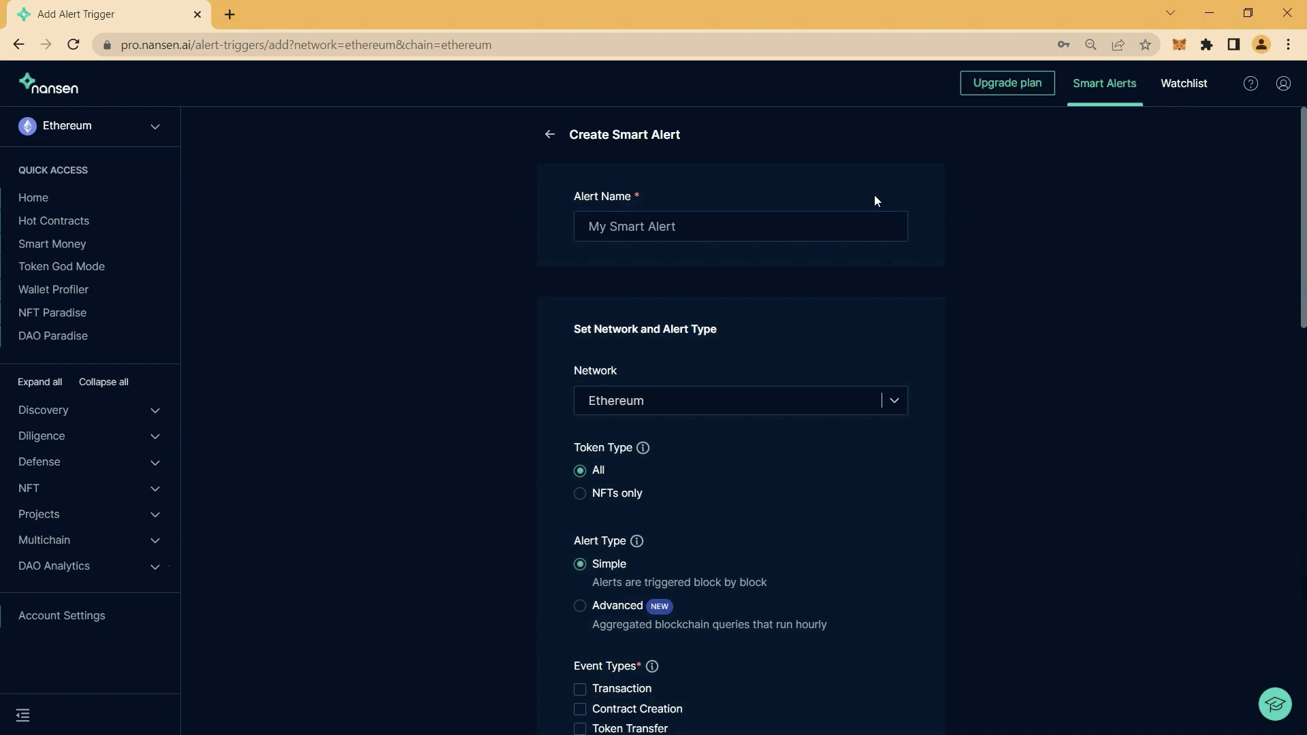
left_click(614, 619)
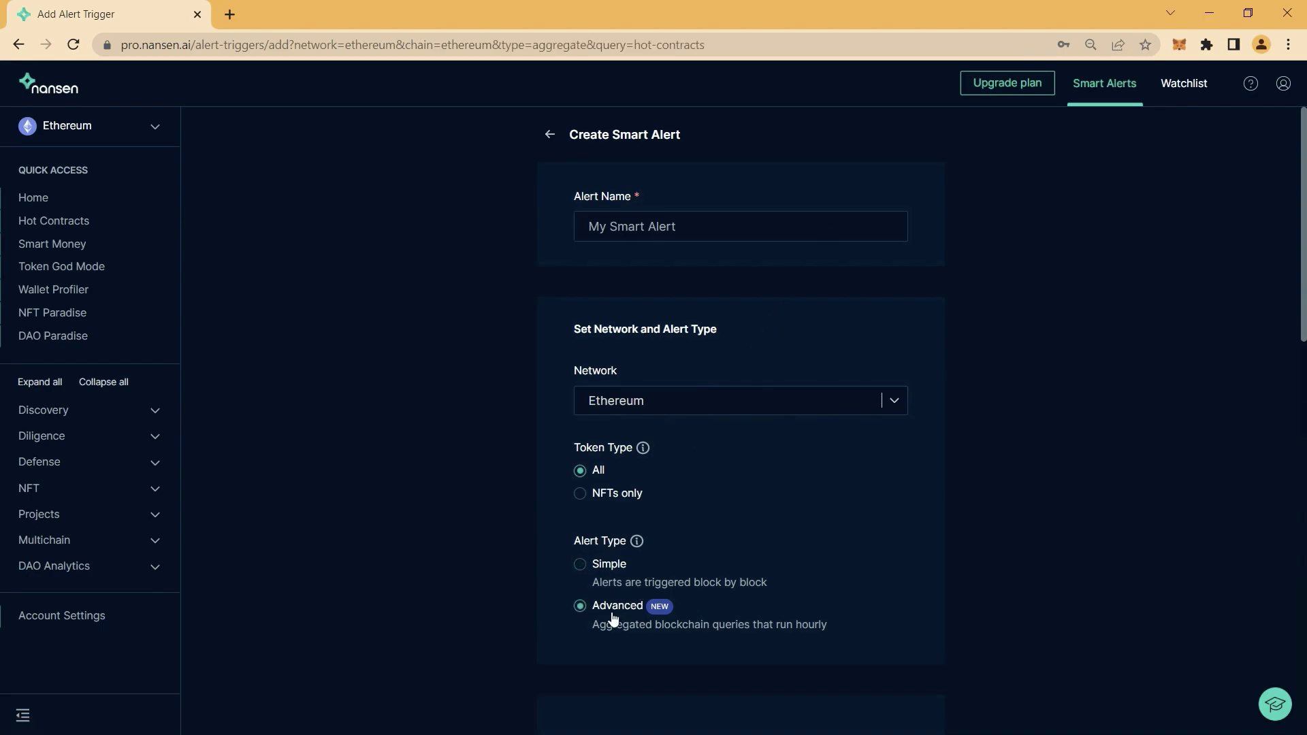
scroll(614, 619, "down", 3)
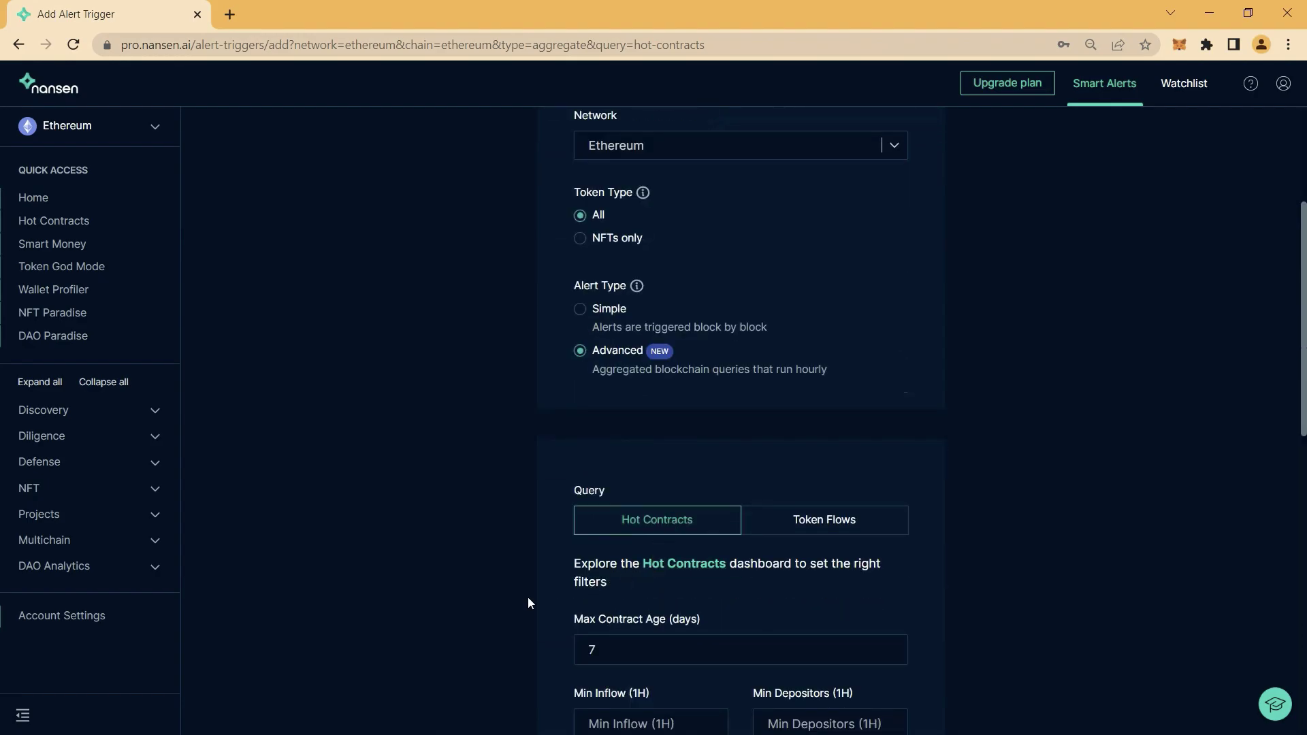
scroll(528, 602, "down", 3)
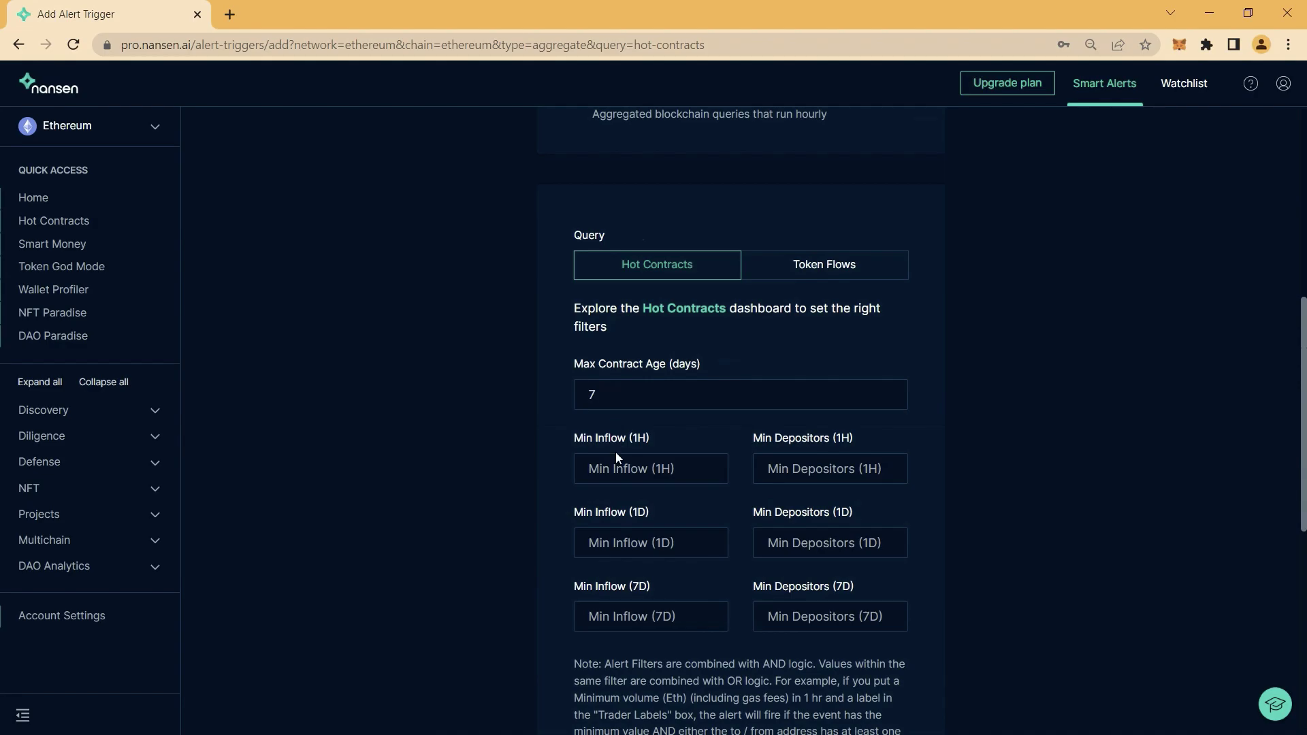
left_click(640, 544)
left_click(787, 616)
left_click(598, 467)
type("100000")
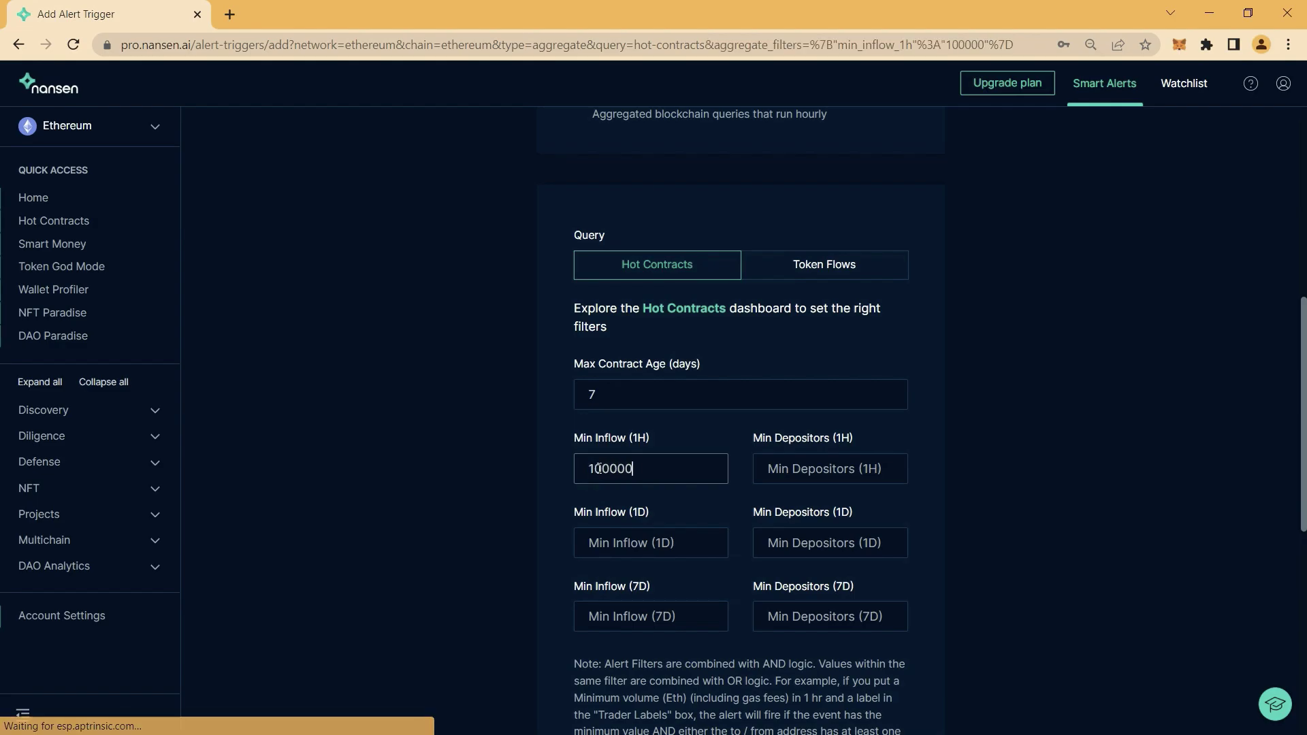
type("0")
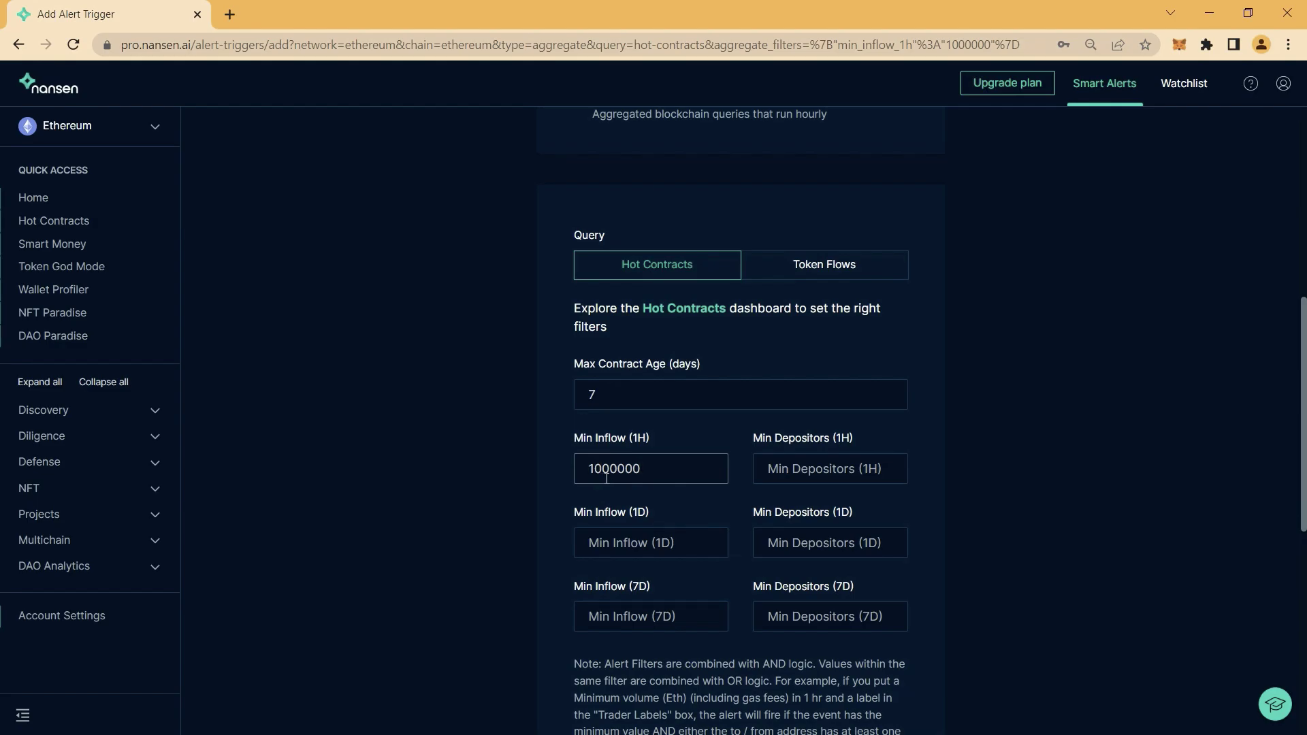
left_click(534, 490)
scroll(533, 491, "up", 5)
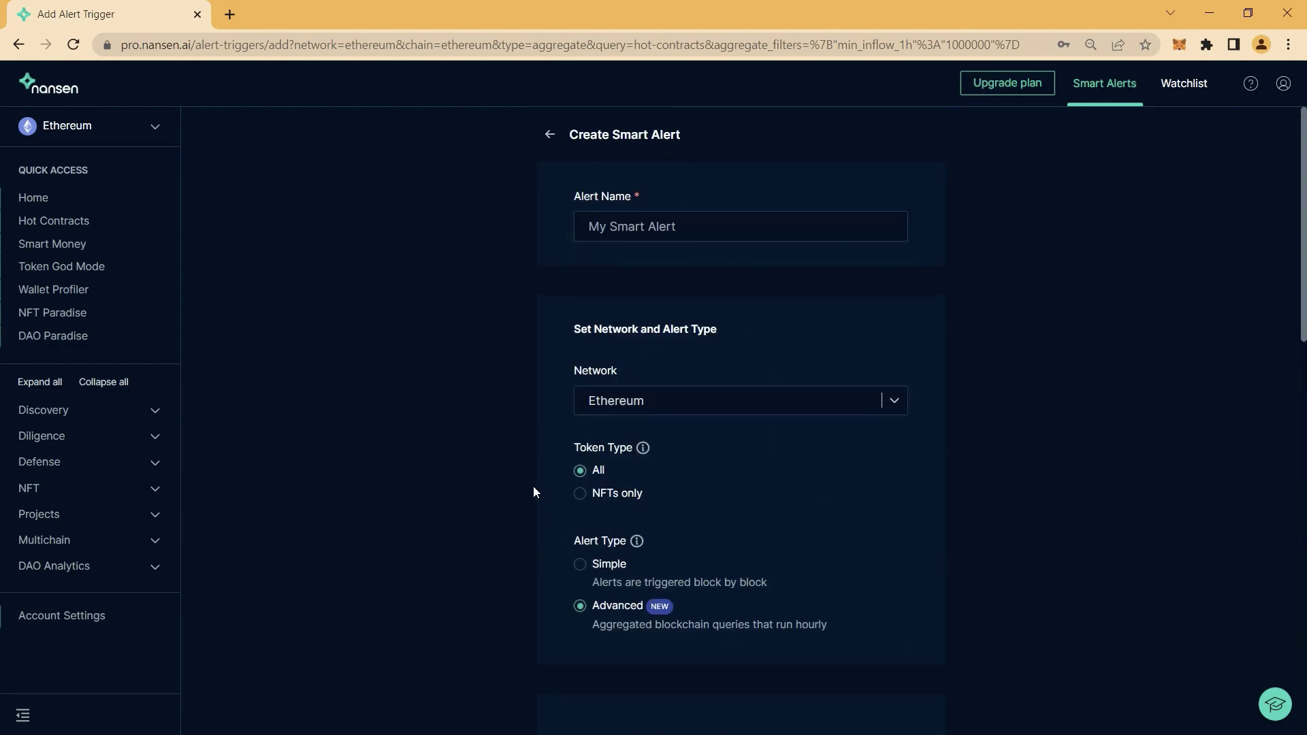
Step: Name the alert 'YIELDS - Hot contracts 1M in 1H' and paste the Telegram ID for notifications
left_click(641, 229)
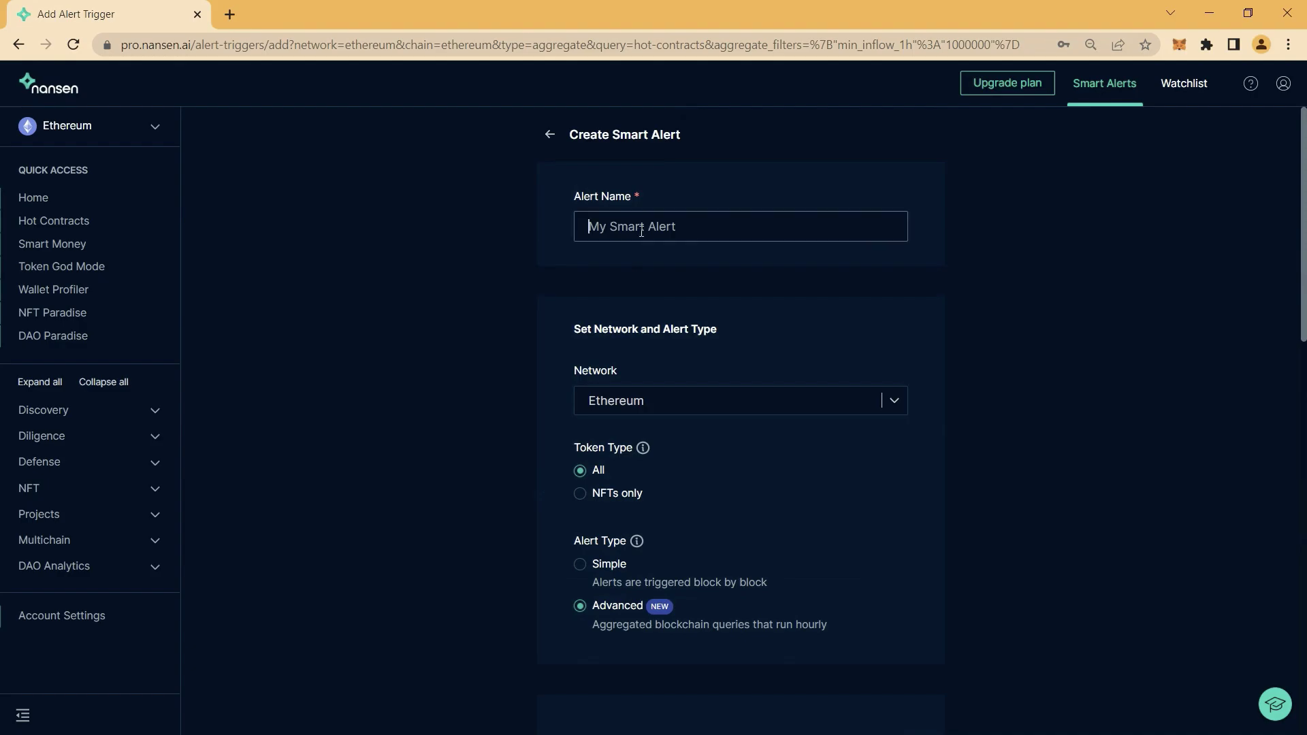
type("YIELDS - Hot contracts 1M in 1H")
scroll(702, 266, "down", 8)
scroll(700, 382, "down", 5)
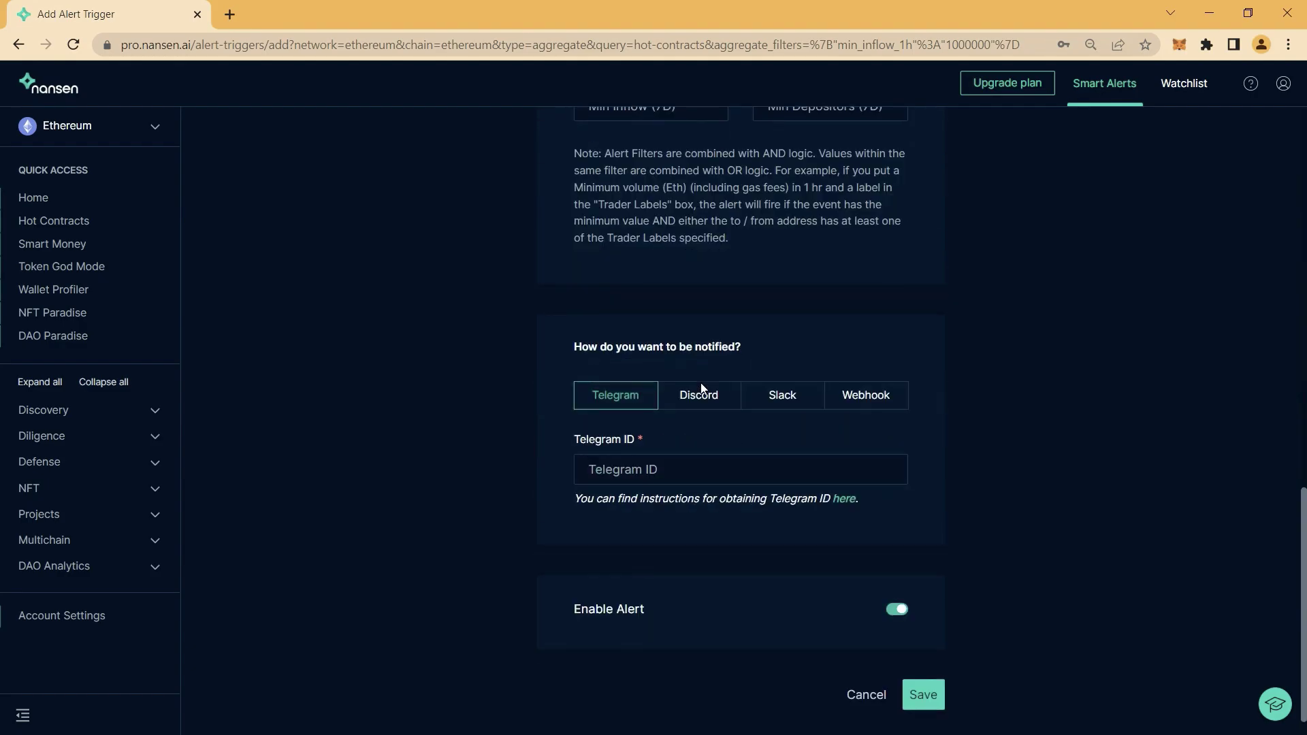
left_click(715, 468)
key("ctrl+v")
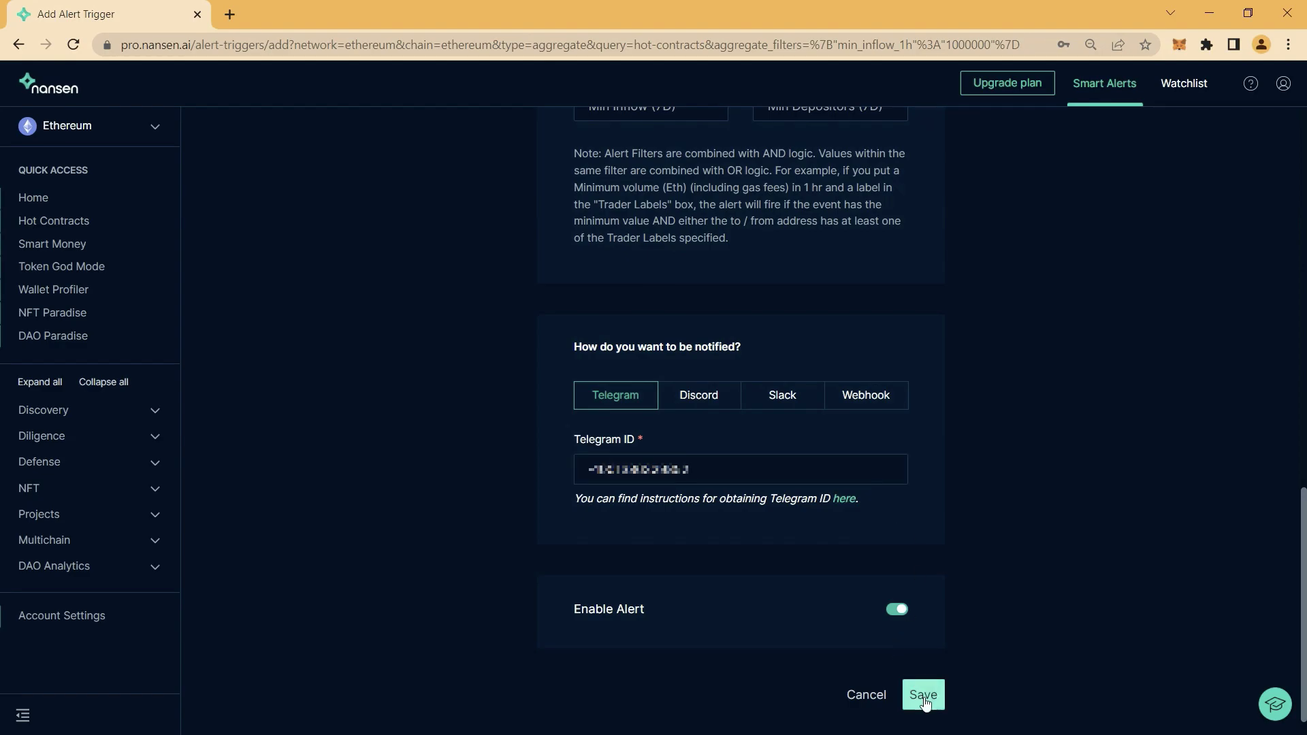